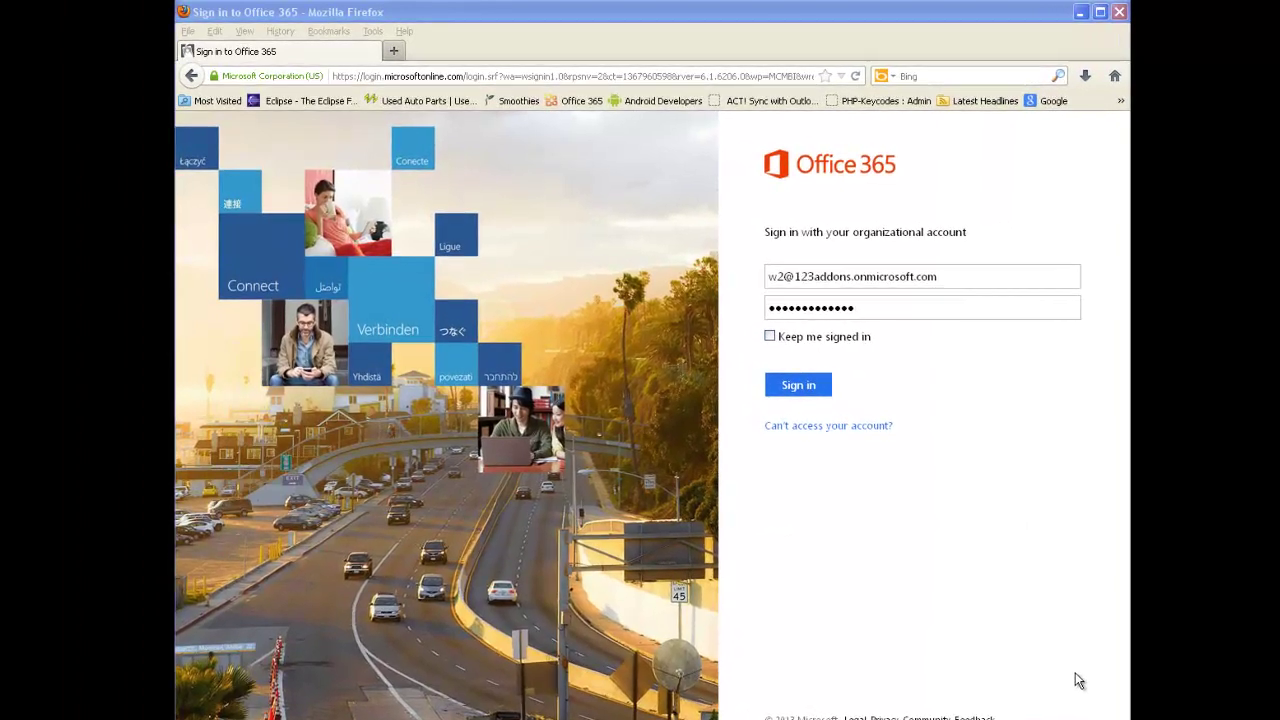
Sign in to Office 365 admin, open the Users list and select the first two users' e-mail addresses.
left_click(818, 390)
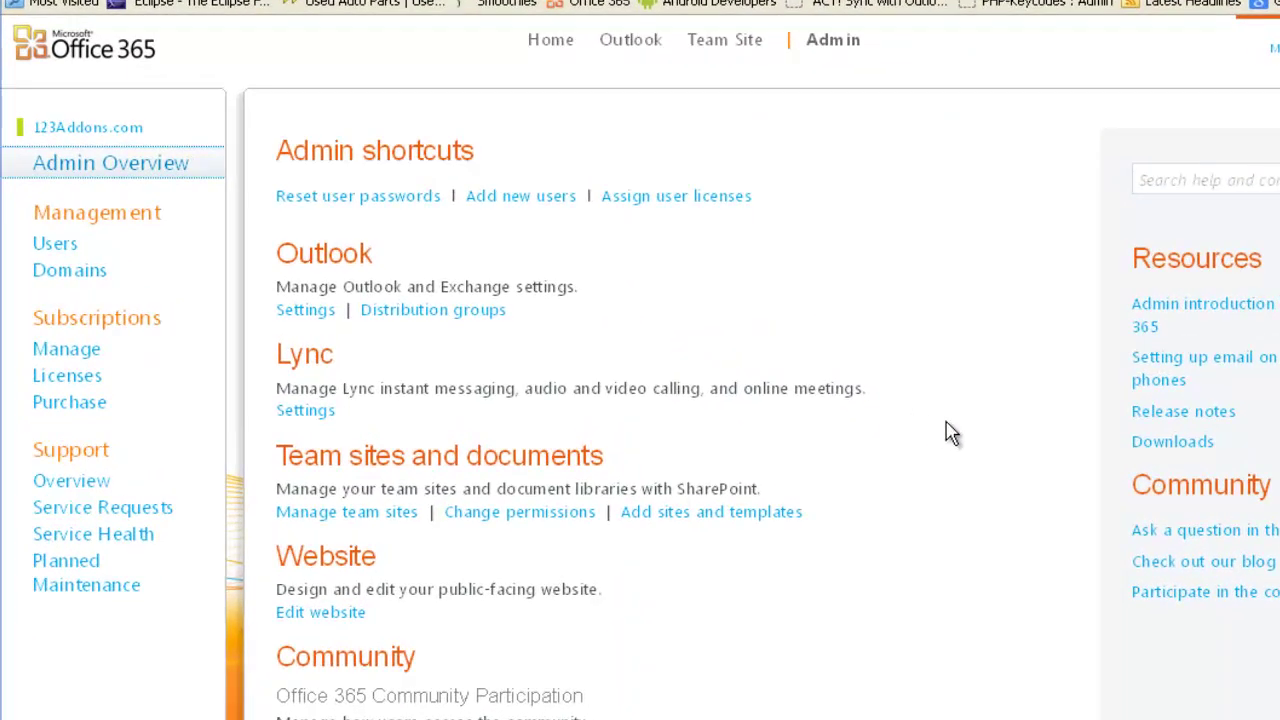
left_click(57, 246)
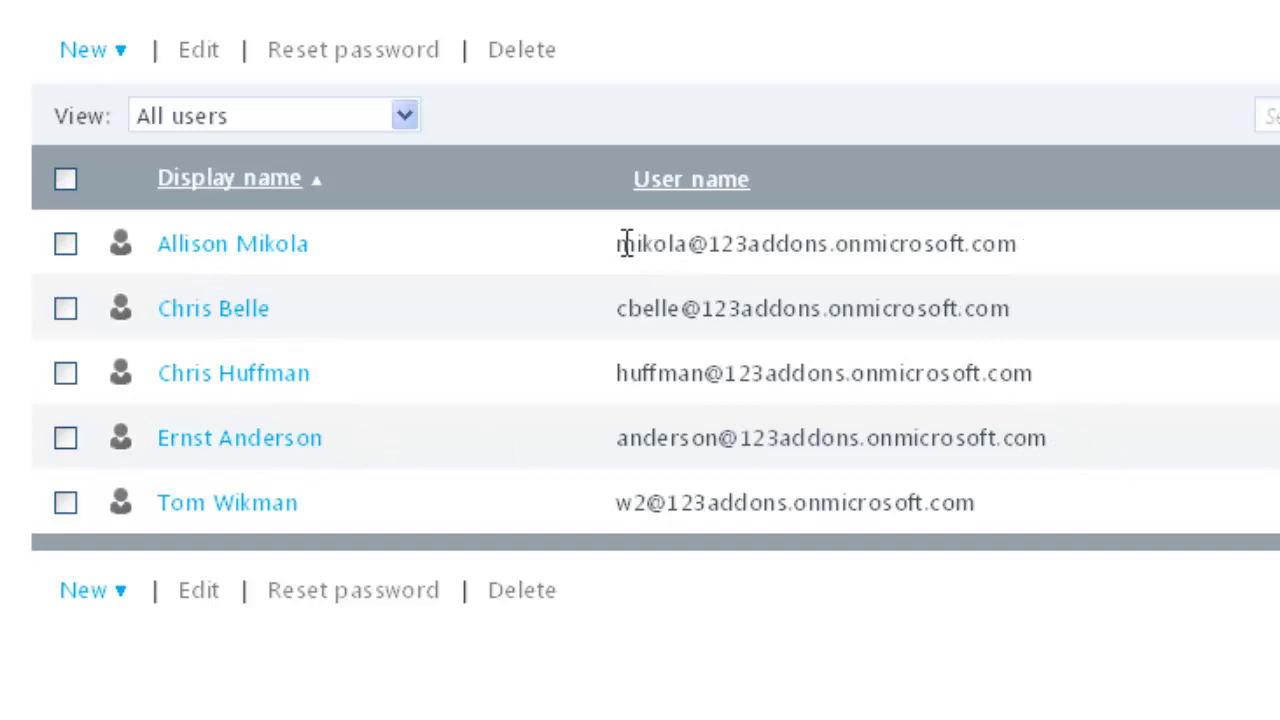
left_click_drag(617, 243, 1023, 271)
left_click_drag(620, 306, 1020, 323)
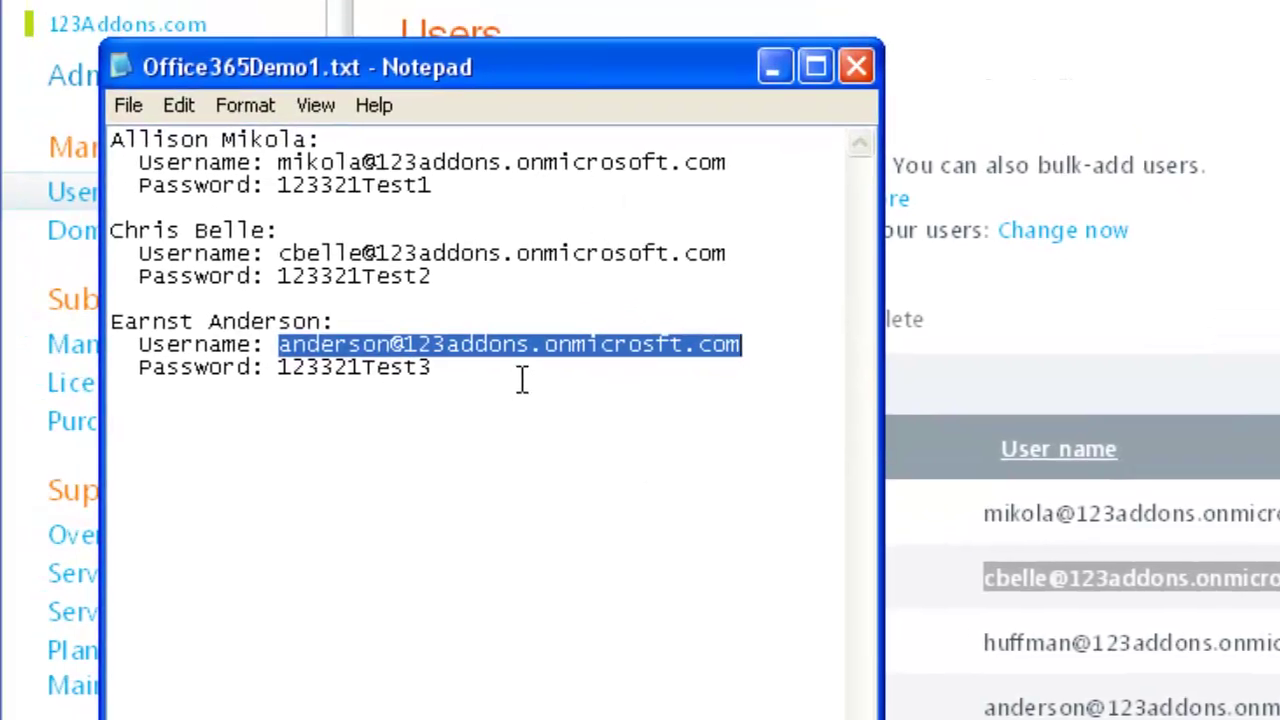
Clear the highlighted address in the Notepad login notes and bring the empty 123 Sync window forward.
left_click(503, 325)
left_click(485, 277)
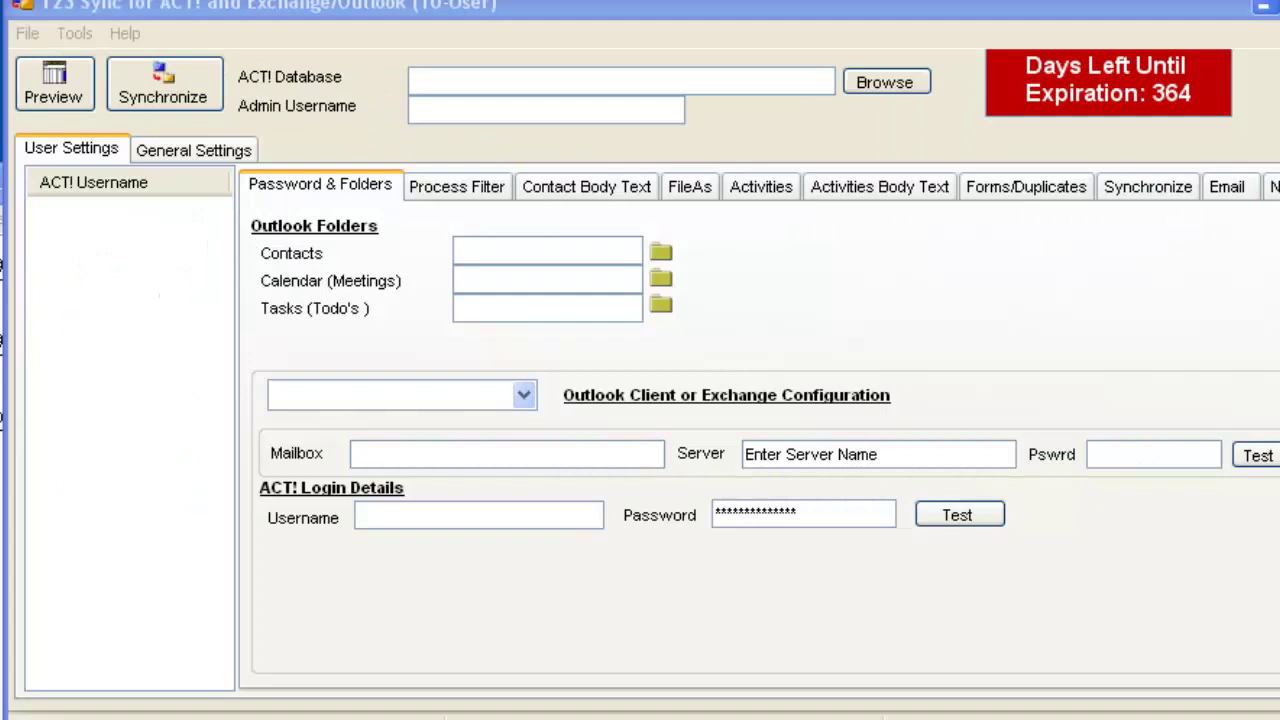
Browse to and open the ACT2013Demo.PAD database.
left_click(884, 82)
left_click(530, 68)
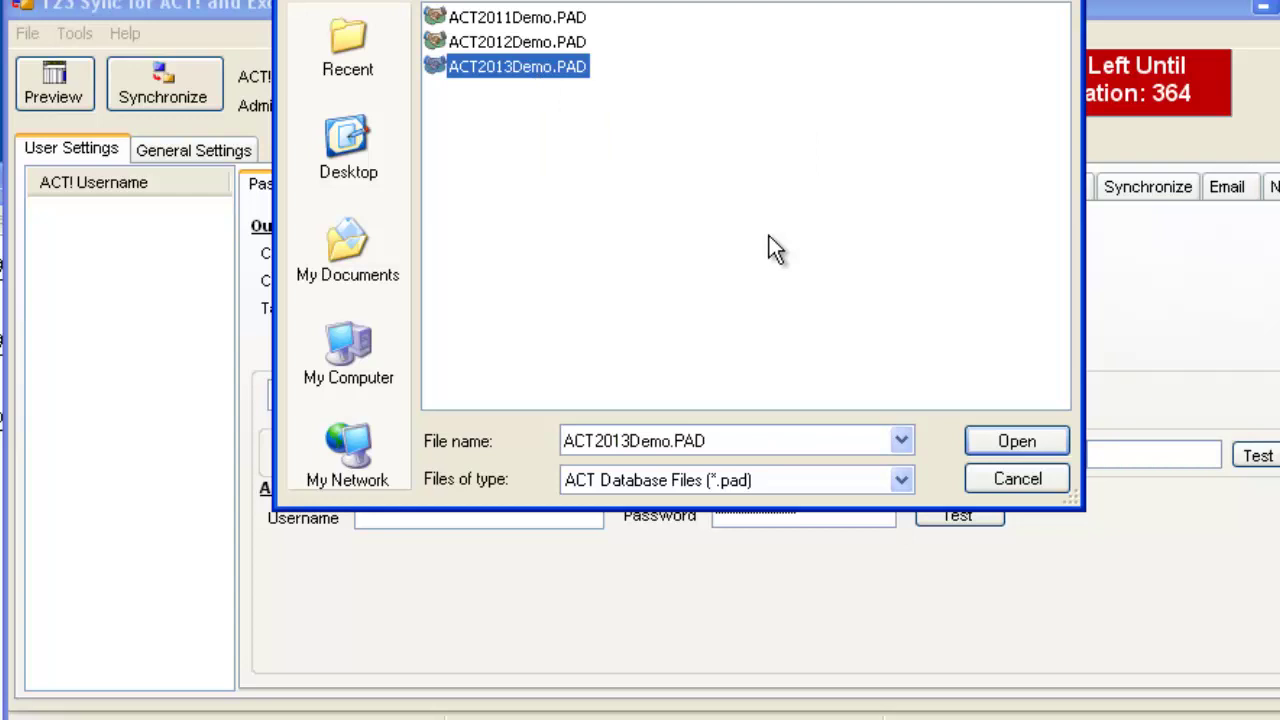
left_click(991, 440)
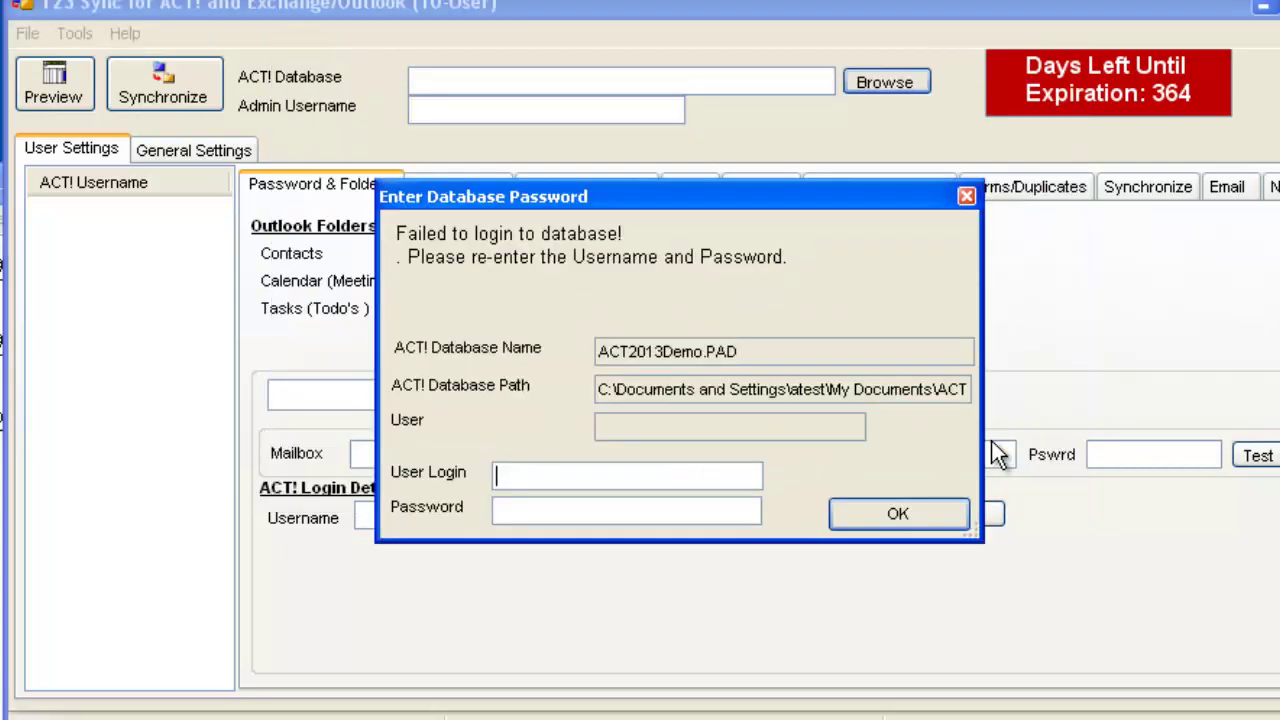
Log in to the database as the admin user, confirm United States as country, and dismiss the setup message.
left_click(659, 474)
type("Chris Huffman")
key("Tab")
type("***")
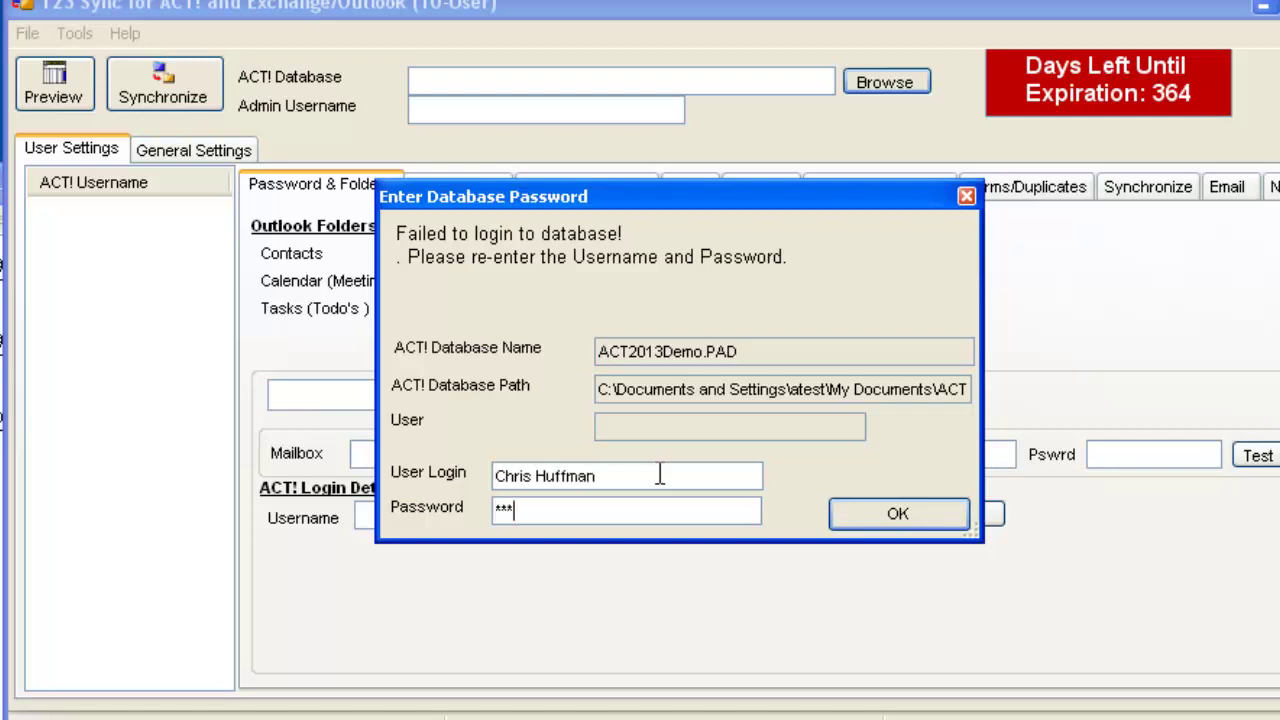
left_click(884, 512)
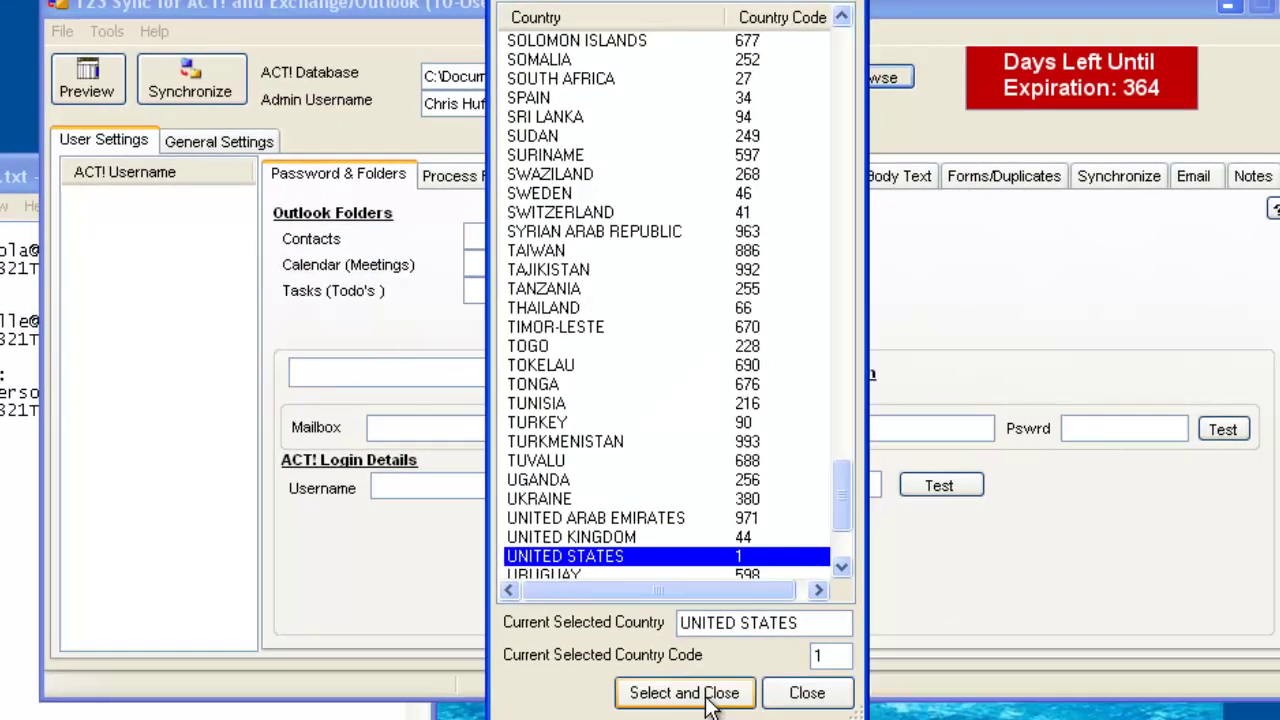
left_click(687, 718)
left_click(683, 526)
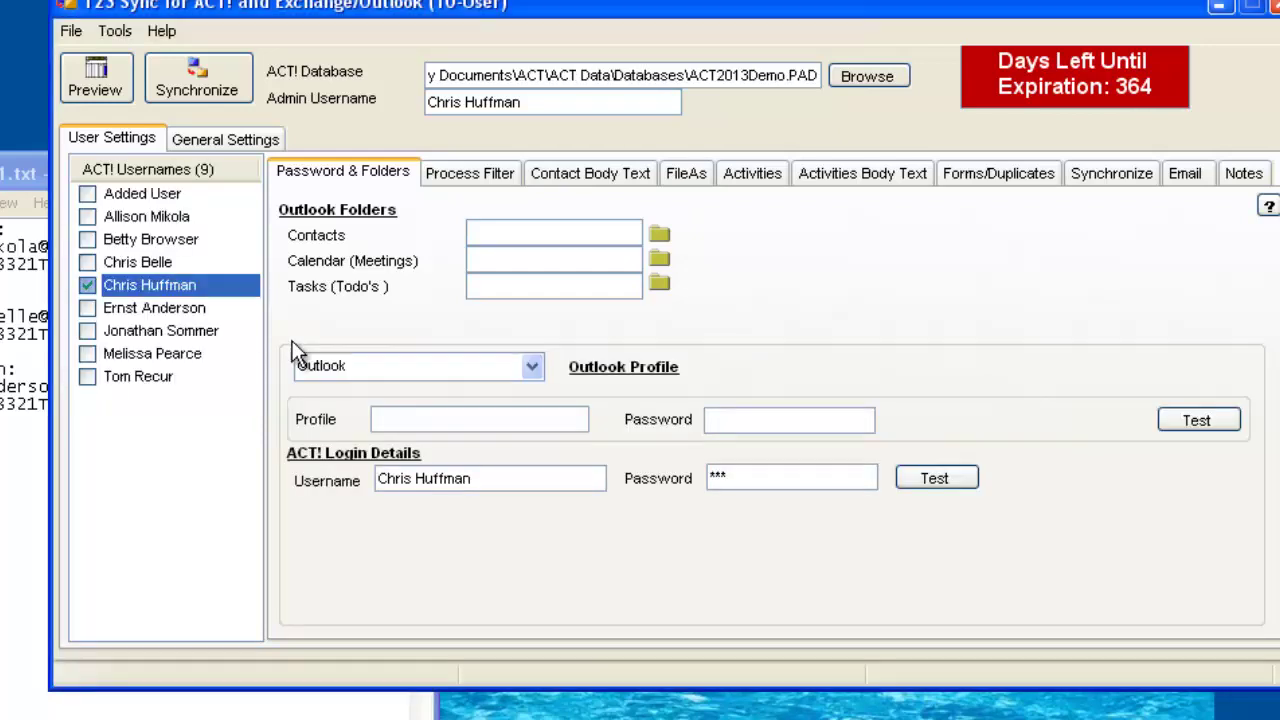
Enter the second ACT! user's password, pass the login test, and set its connection type to Office 365.
left_click(140, 226)
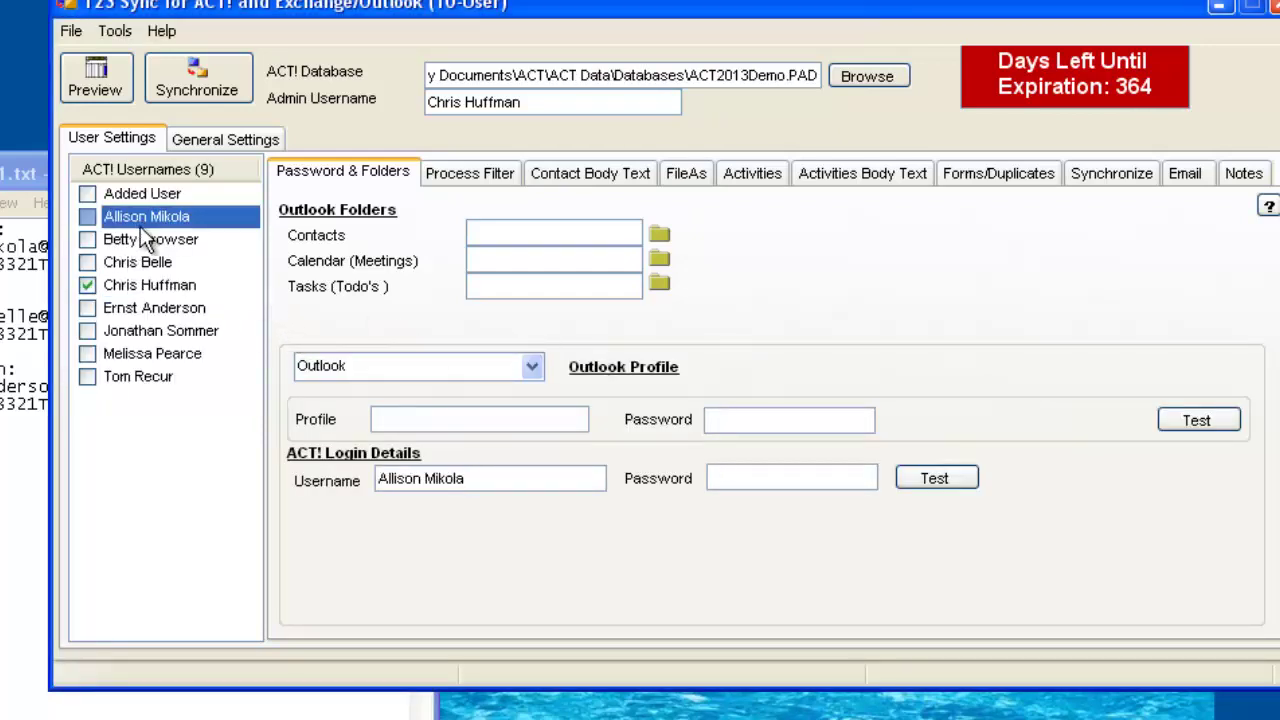
left_click(783, 478)
type("***")
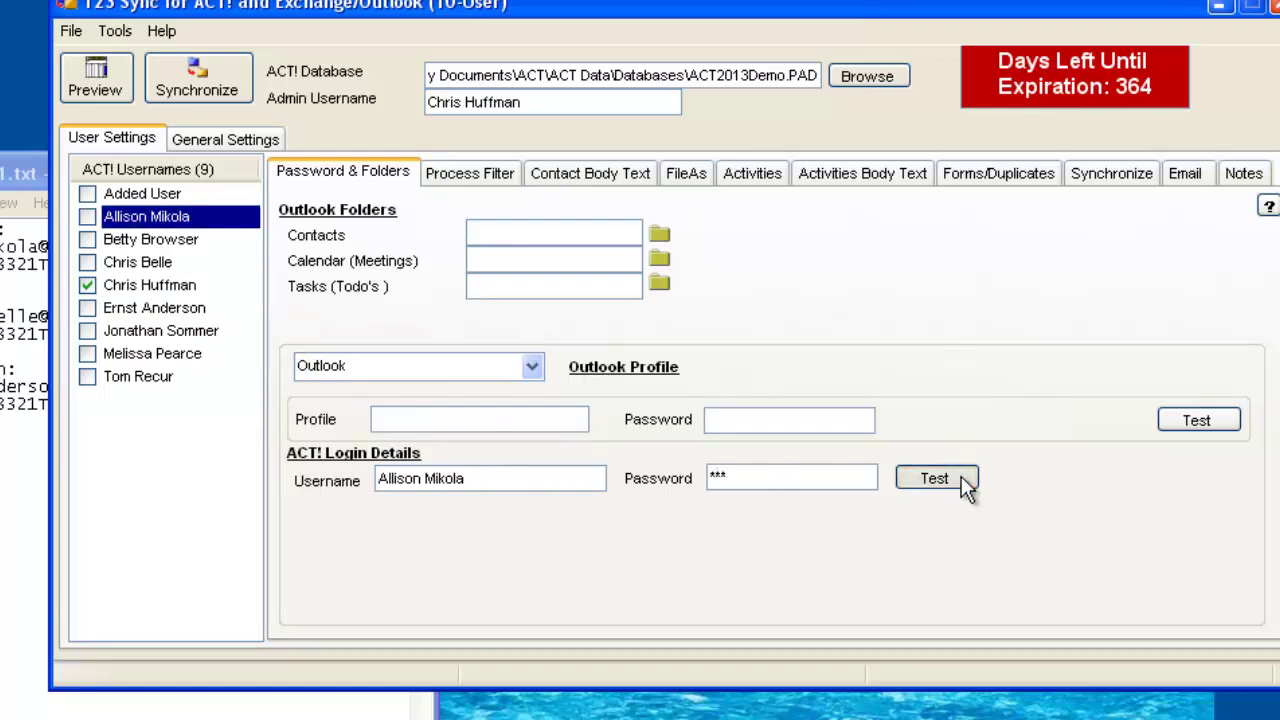
left_click(960, 478)
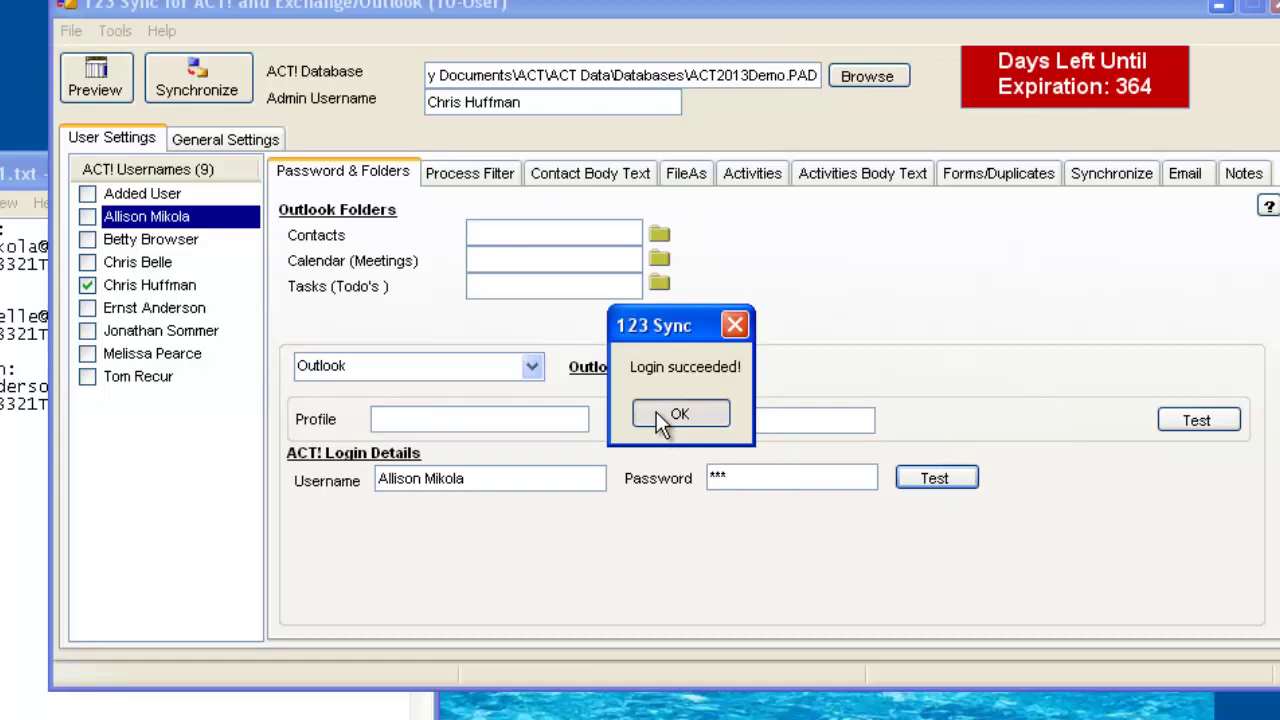
left_click(715, 414)
left_click(531, 367)
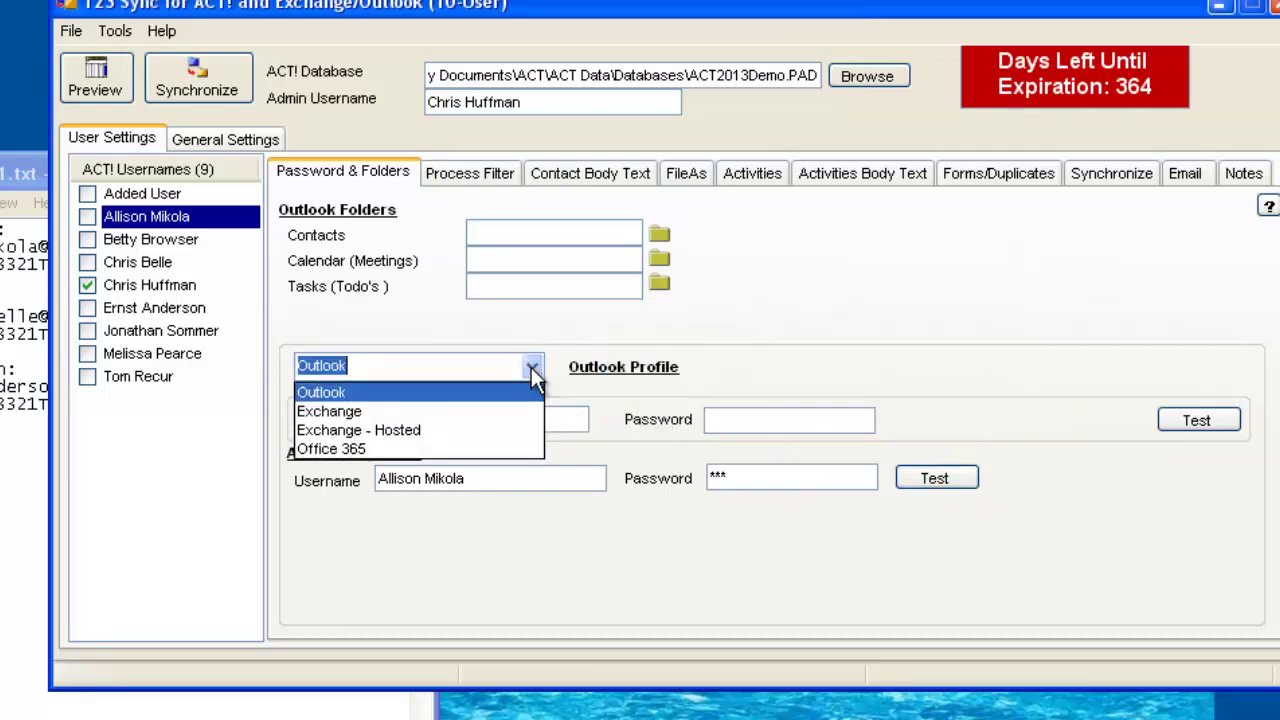
left_click(470, 446)
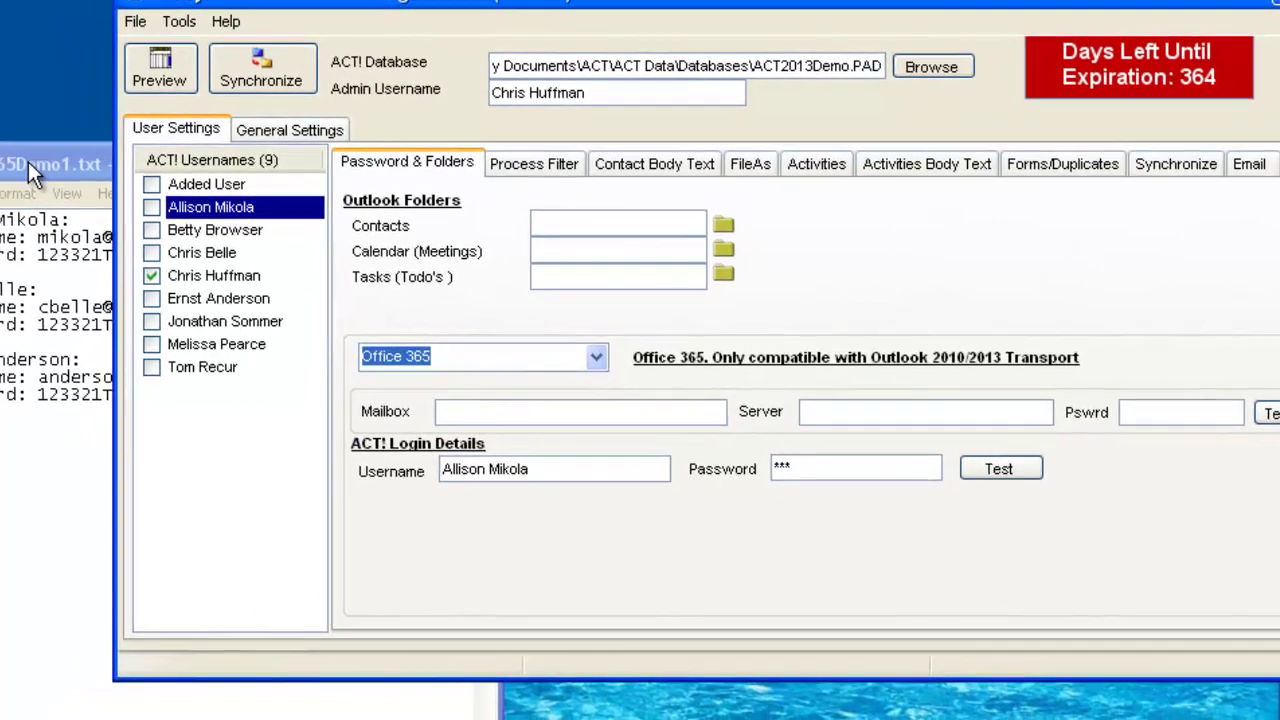
Copy the user's Office 365 address from the notes into both the Mailbox and Server fields.
left_click(20, 173)
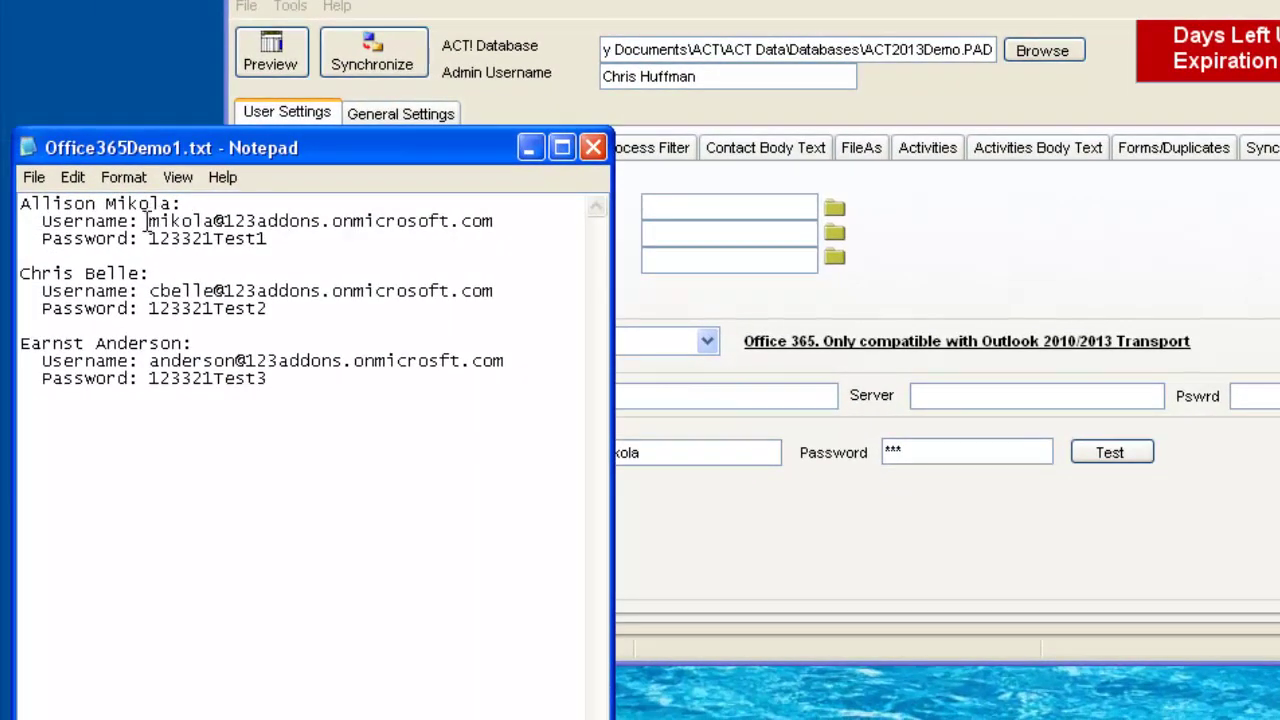
left_click_drag(149, 221, 496, 221)
key("ctrl+c")
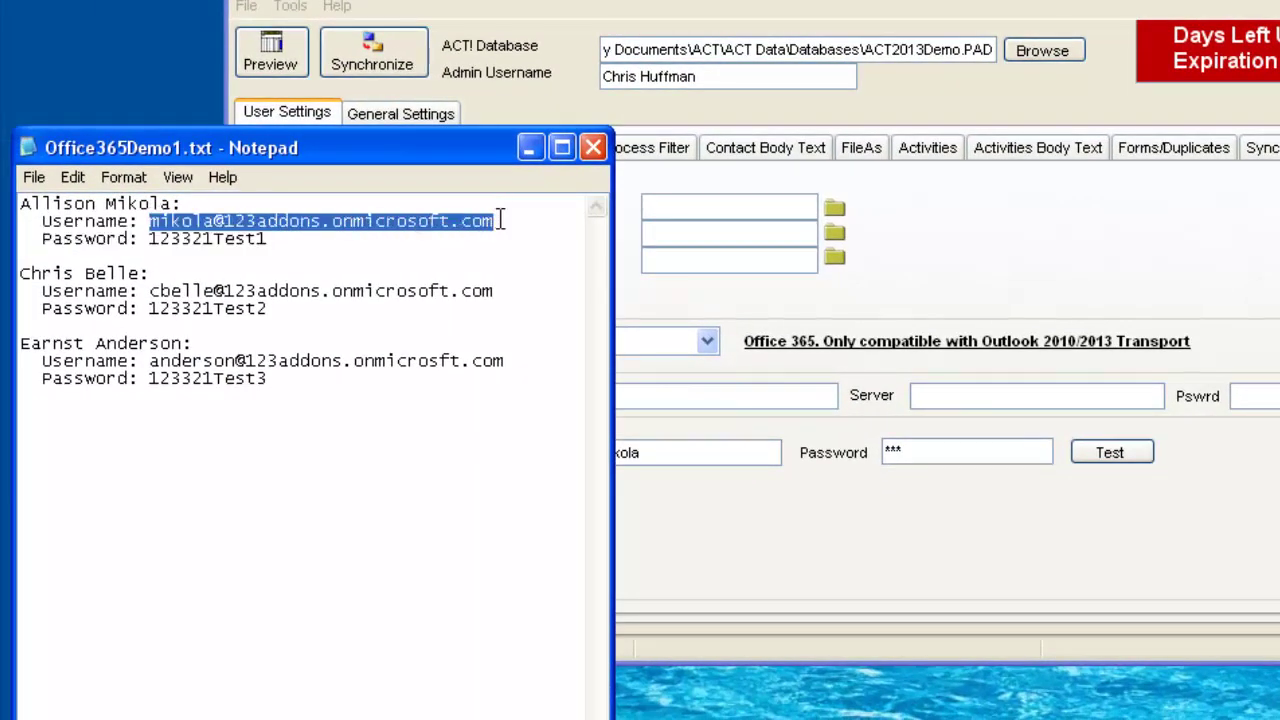
left_click(751, 395)
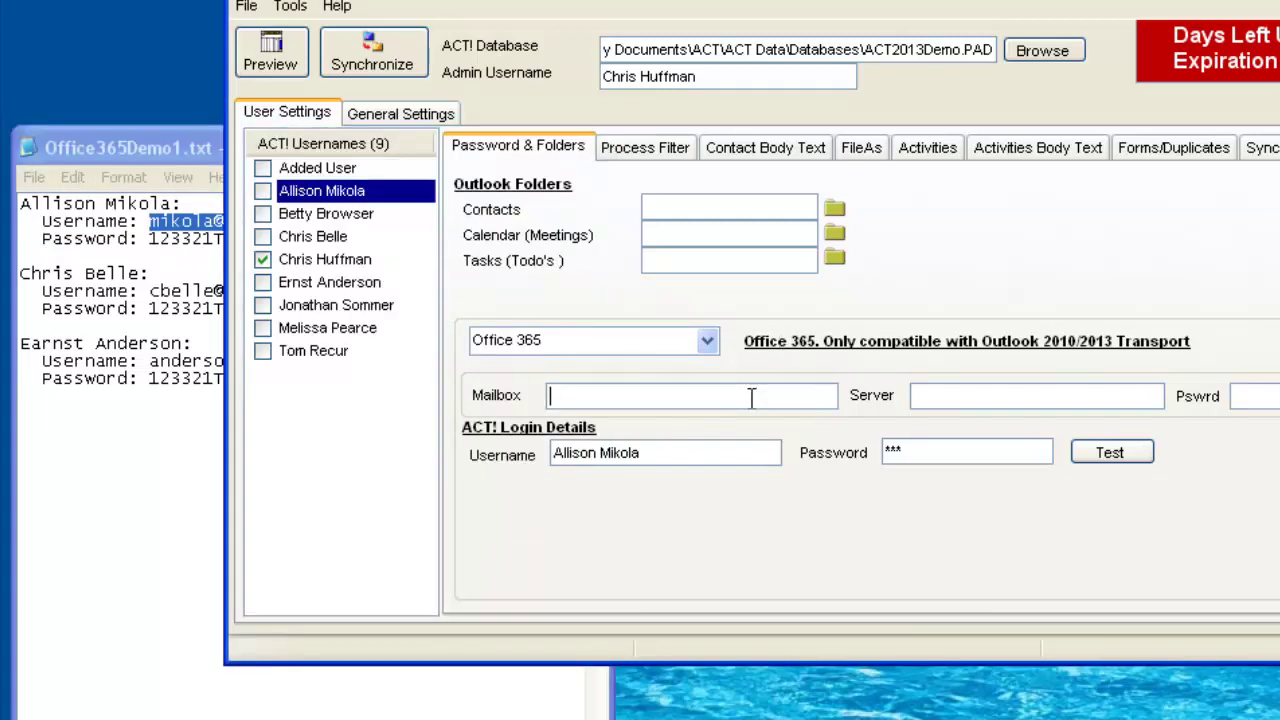
key("ctrl+v")
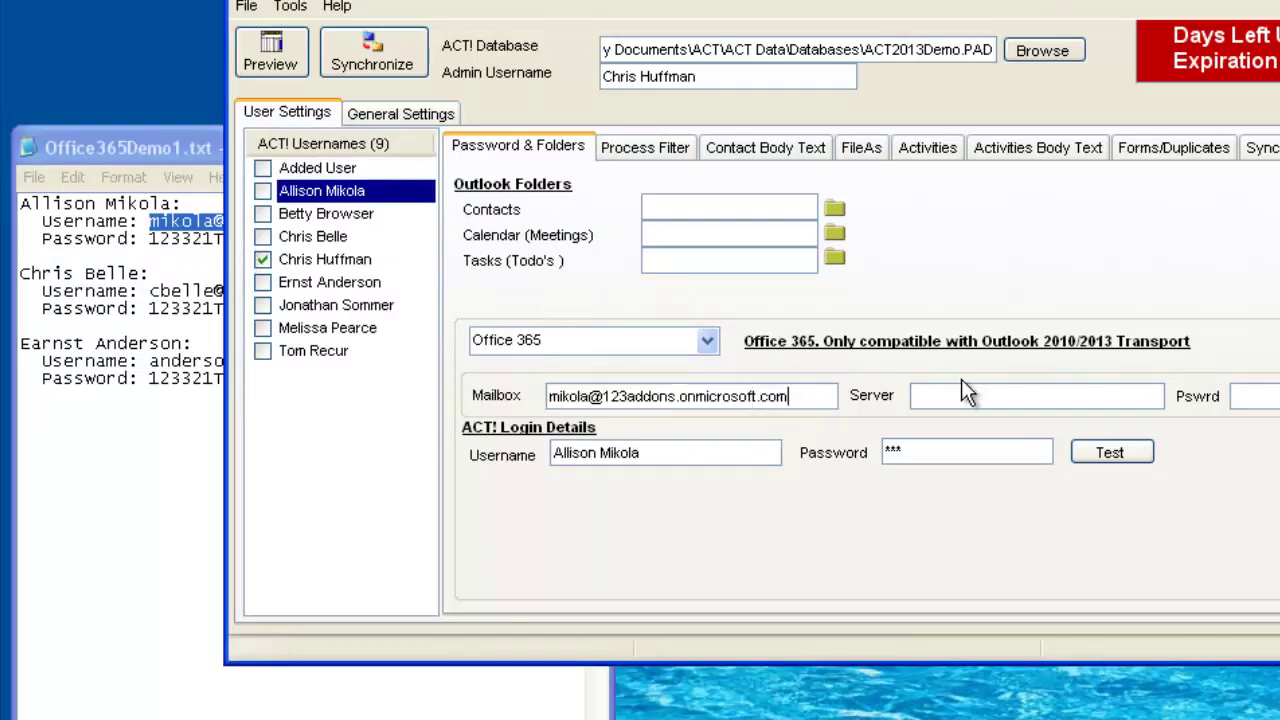
left_click(992, 395)
key("ctrl+v")
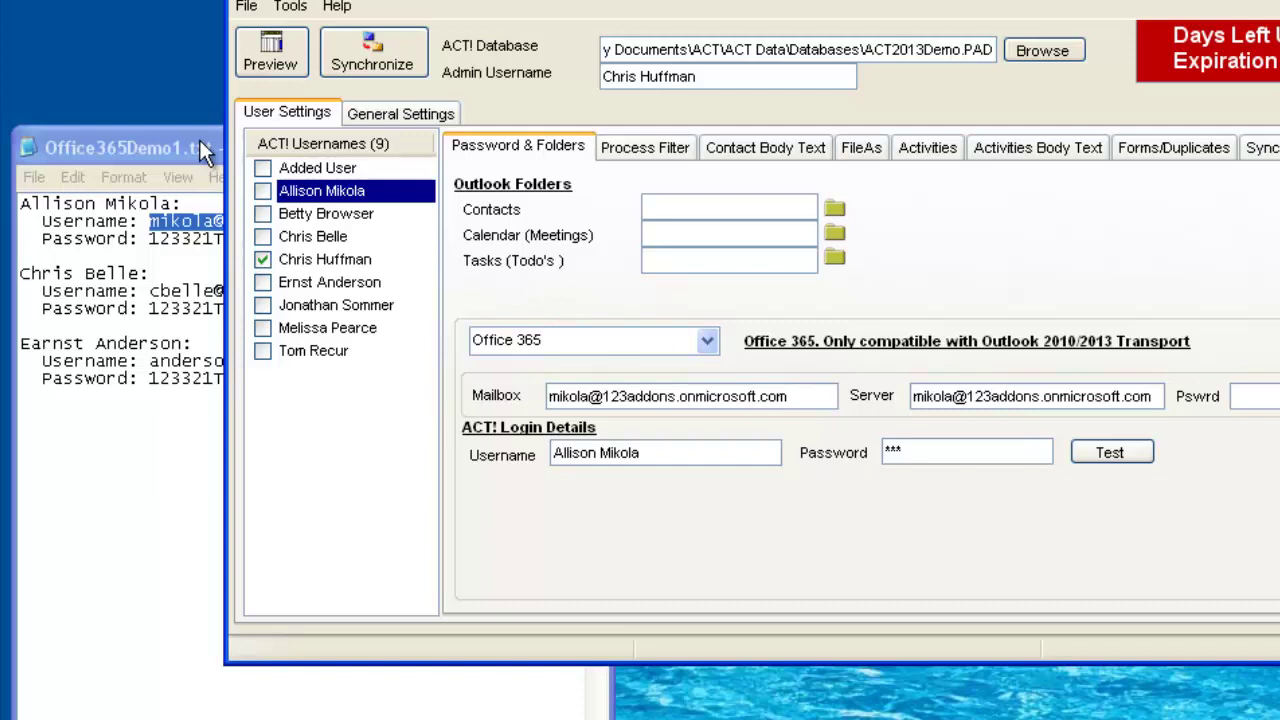
Copy the user's mailbox password from the notes into Pswrd and start choosing a contacts folder.
left_click(199, 140)
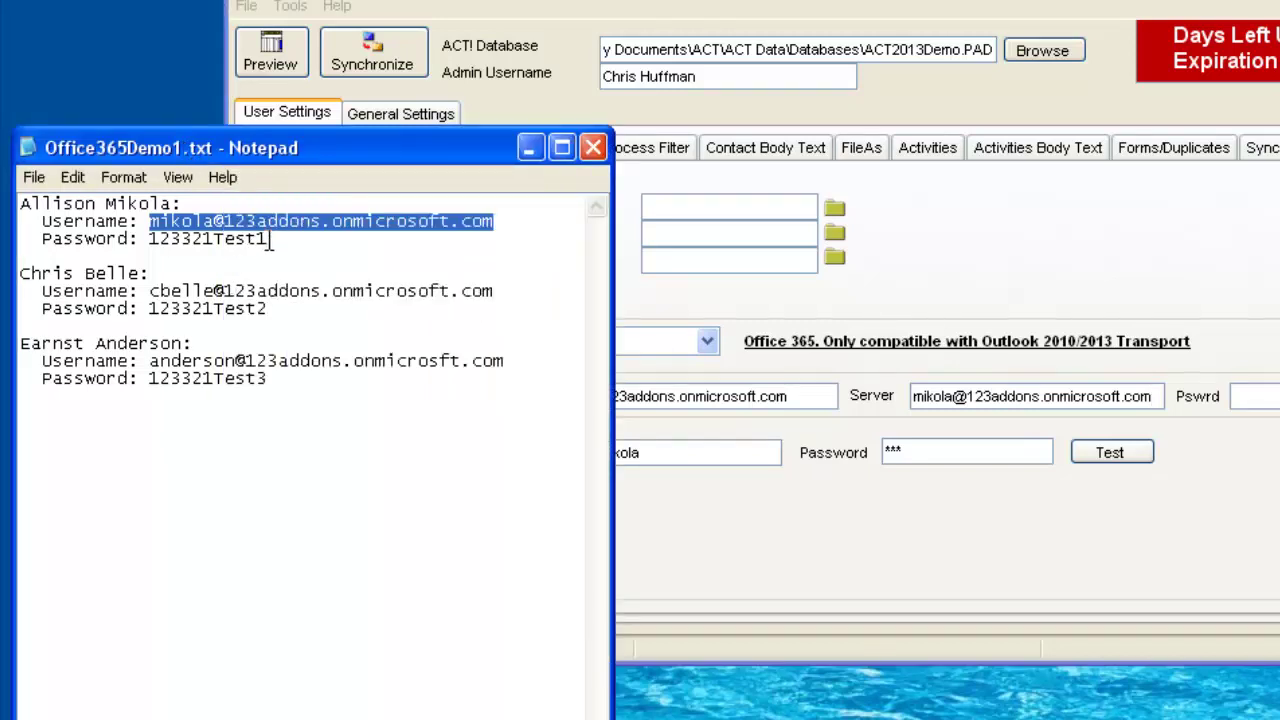
left_click_drag(267, 239, 146, 245)
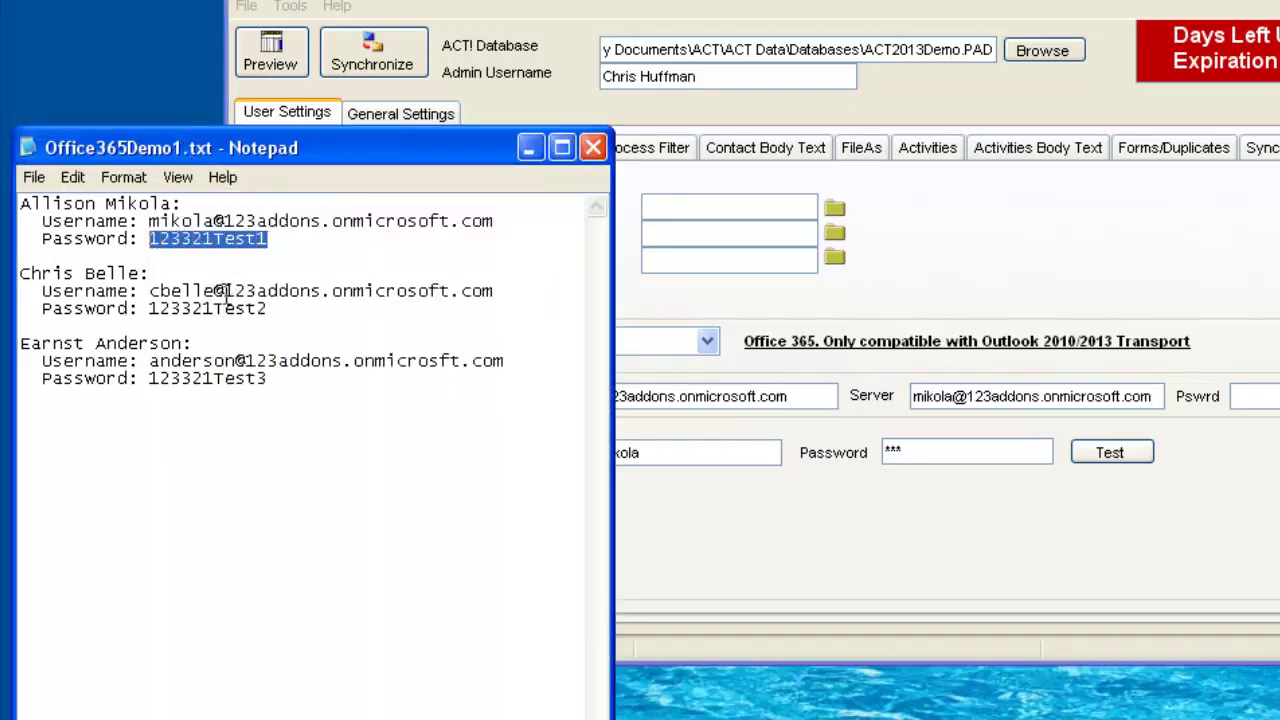
key("alt+Tab")
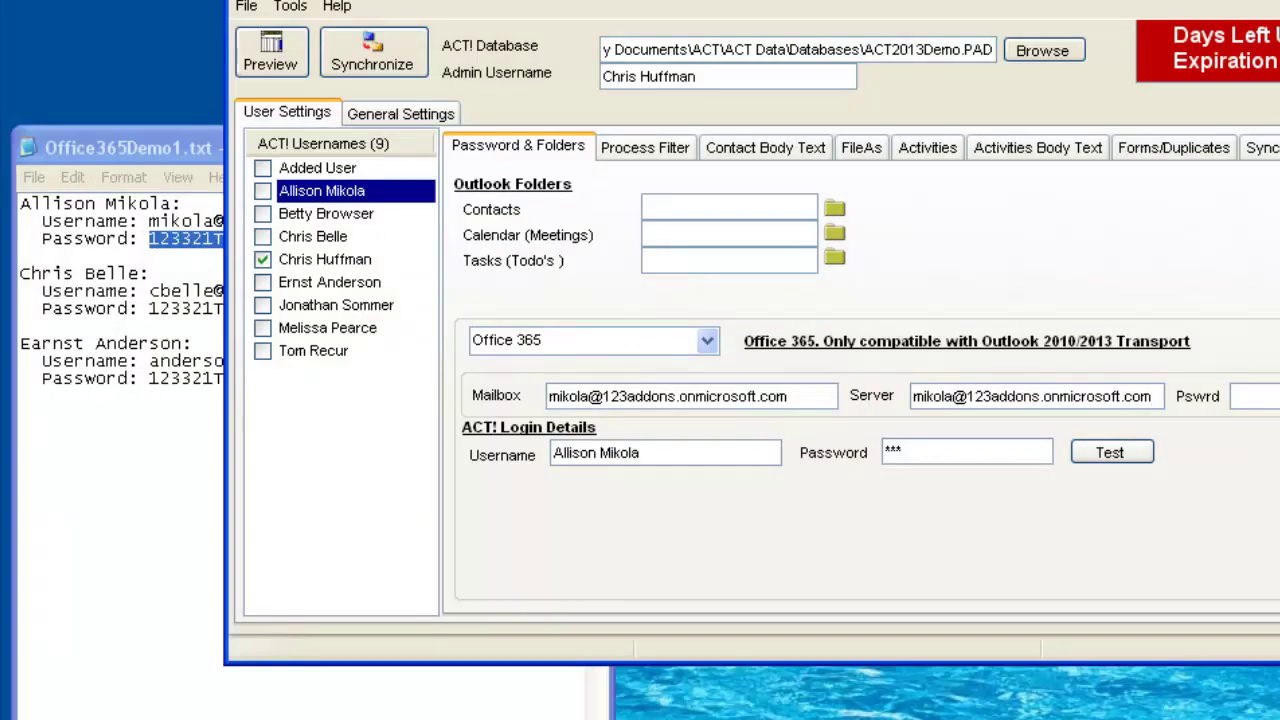
key("Tab")
key("ctrl+v")
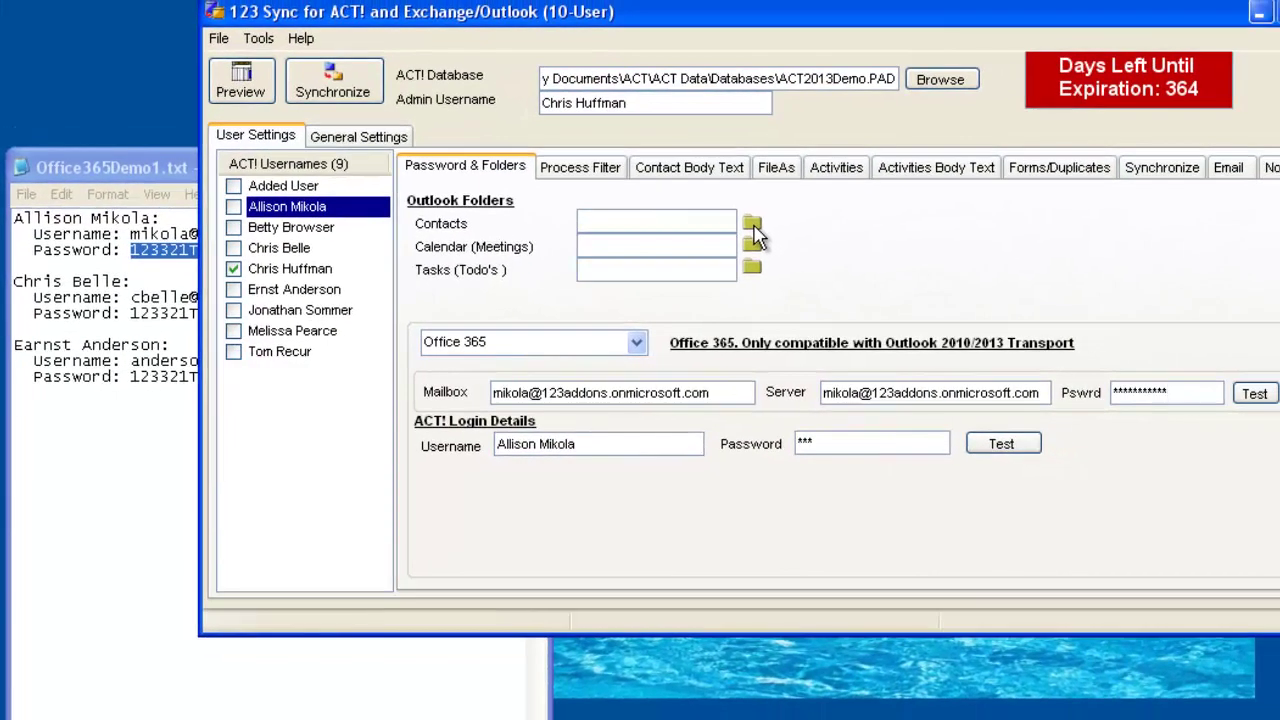
left_click(755, 228)
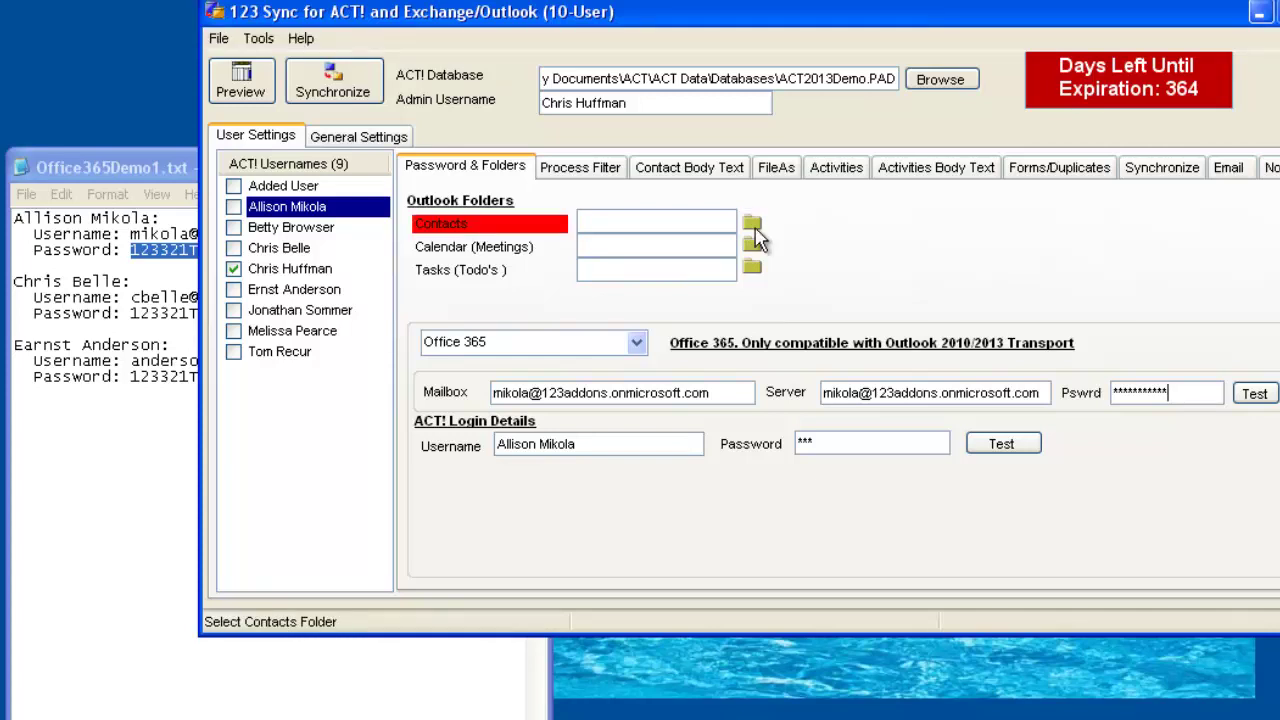
Assign the mailbox's Contacts and Calendar folders to the second user and tick that user for syncing.
left_click(753, 225)
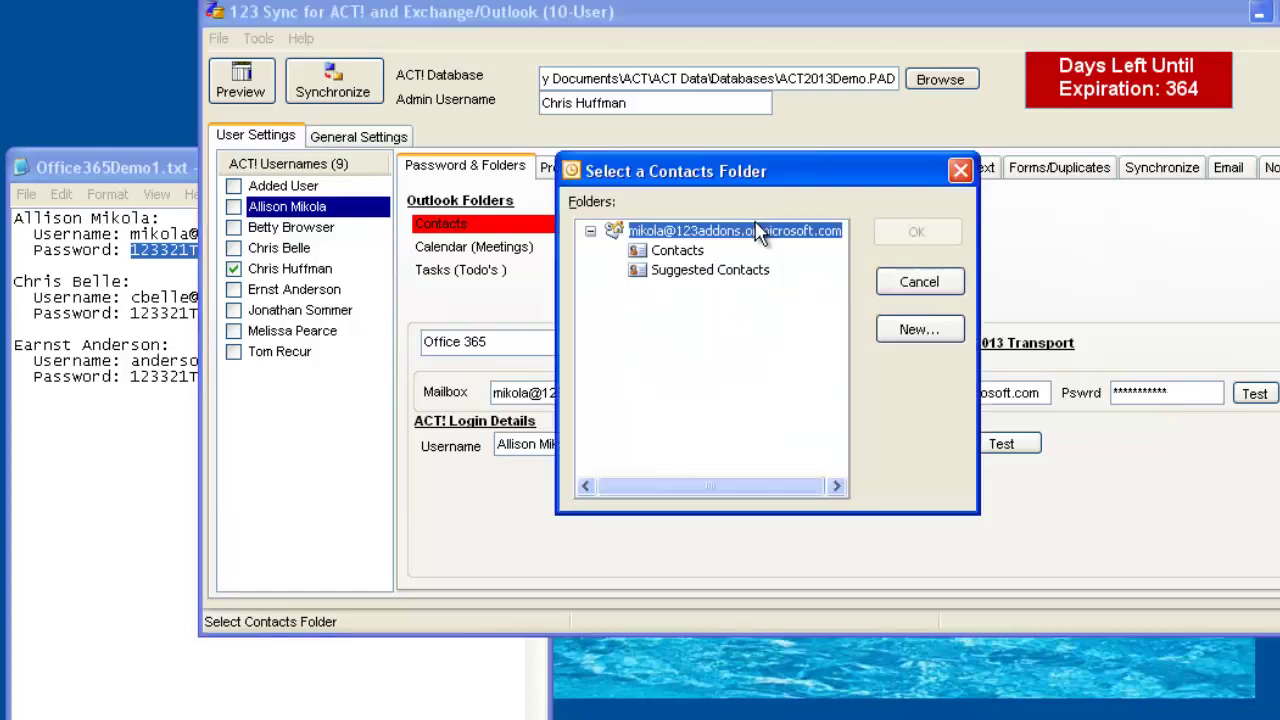
left_click(675, 251)
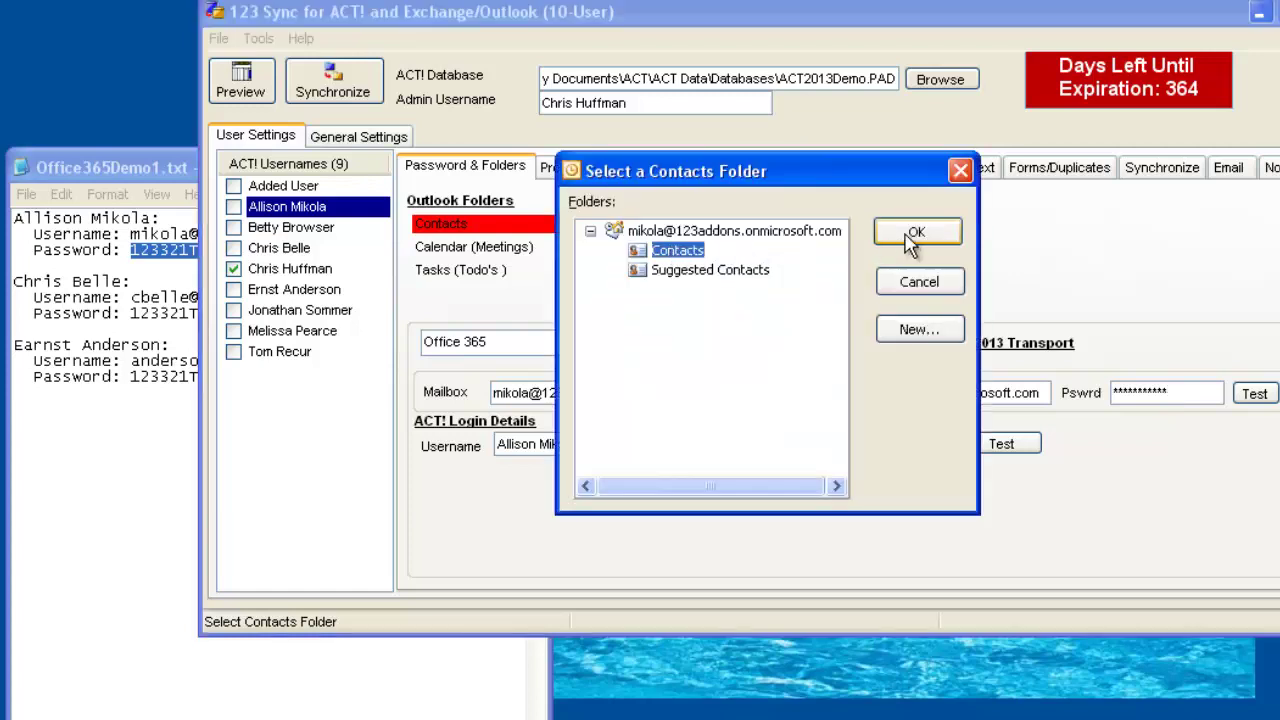
left_click(914, 236)
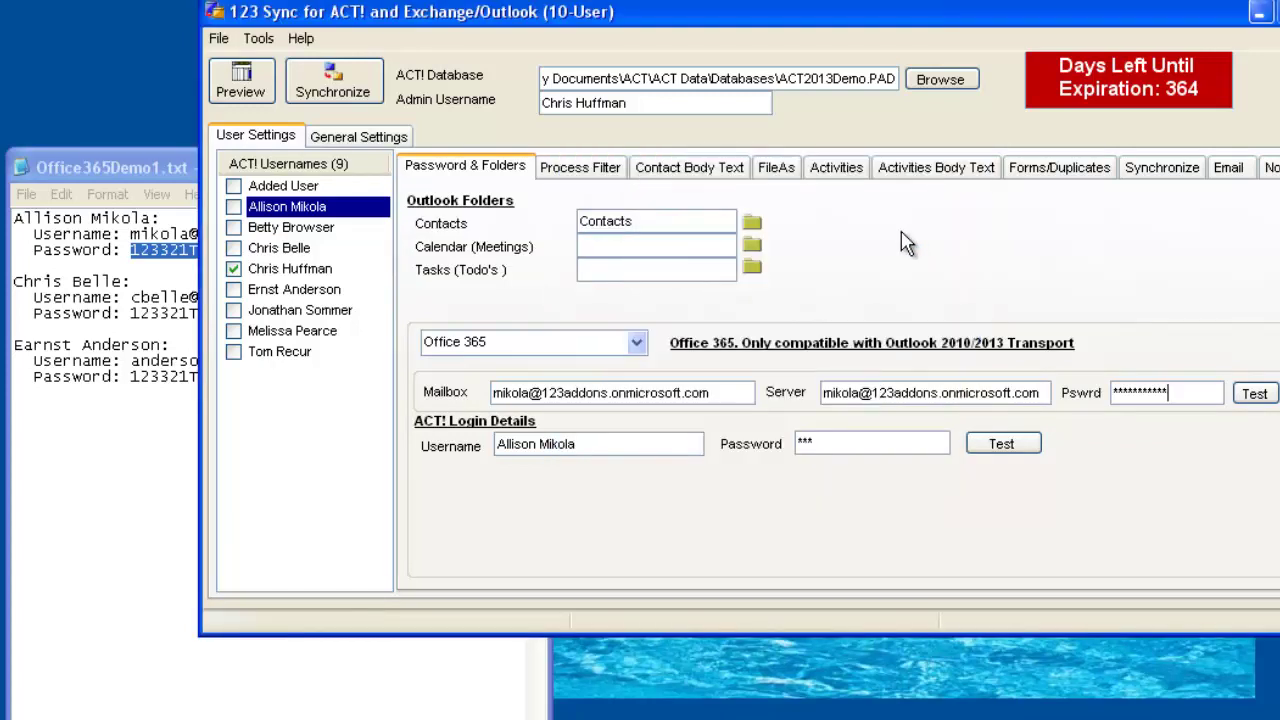
left_click(752, 247)
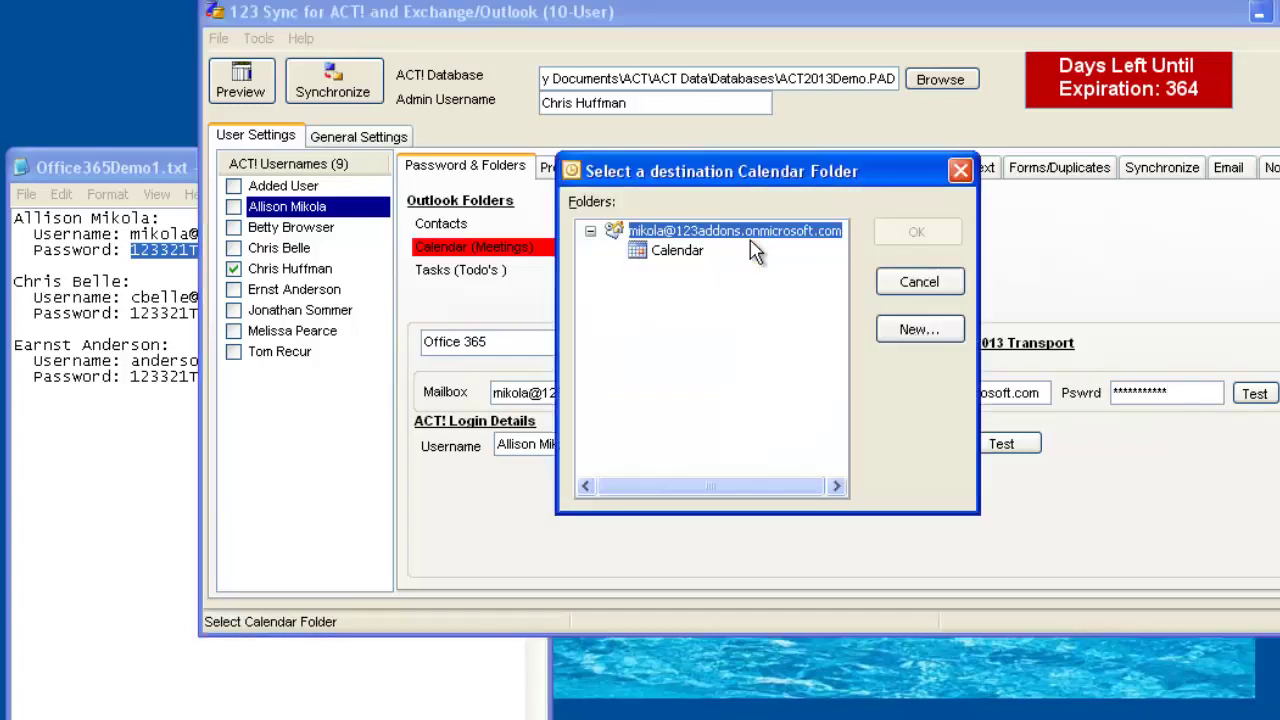
left_click(694, 254)
left_click(914, 233)
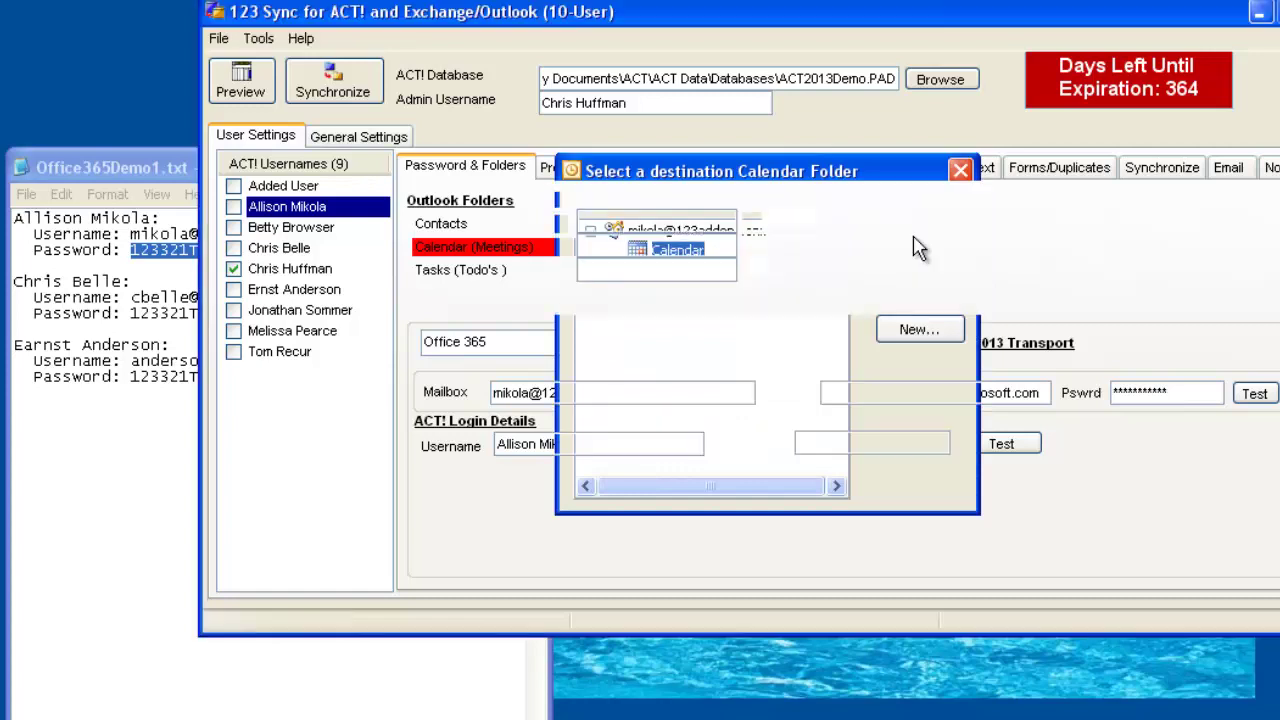
left_click(234, 207)
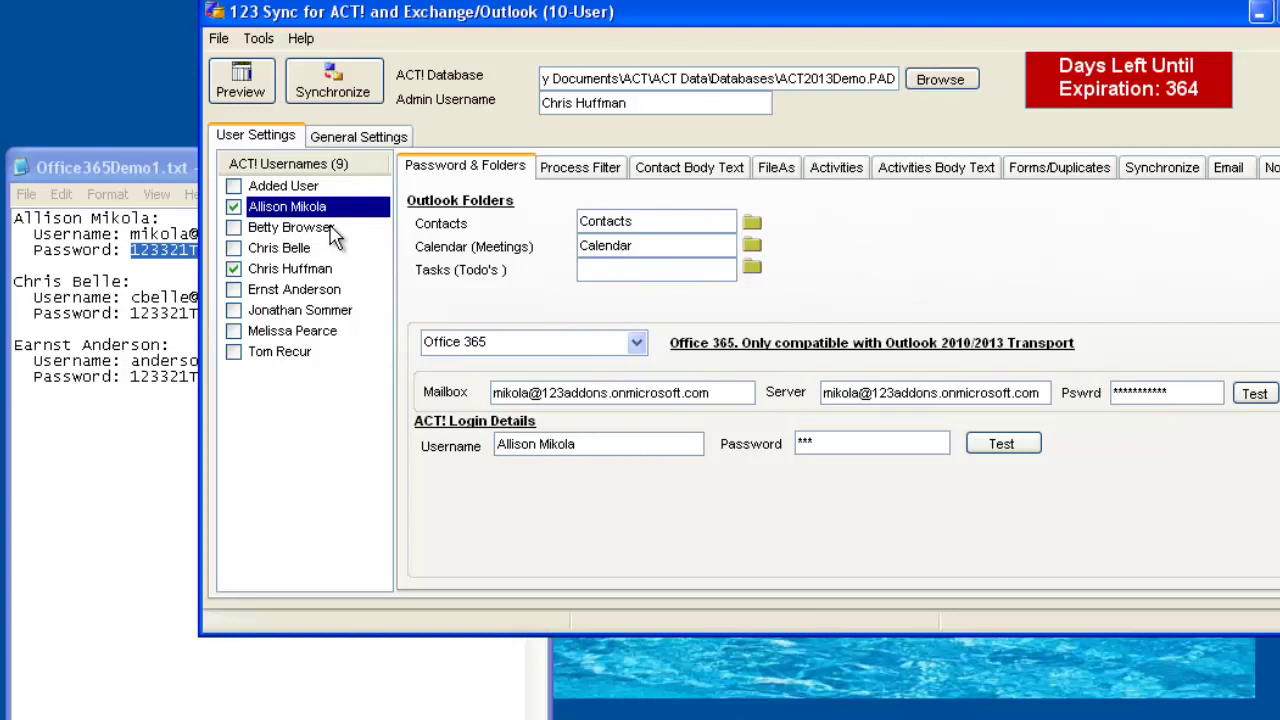
Enable the fourth listed user, enter its ACT! password and confirm the login test succeeds.
left_click(288, 249)
left_click(235, 249)
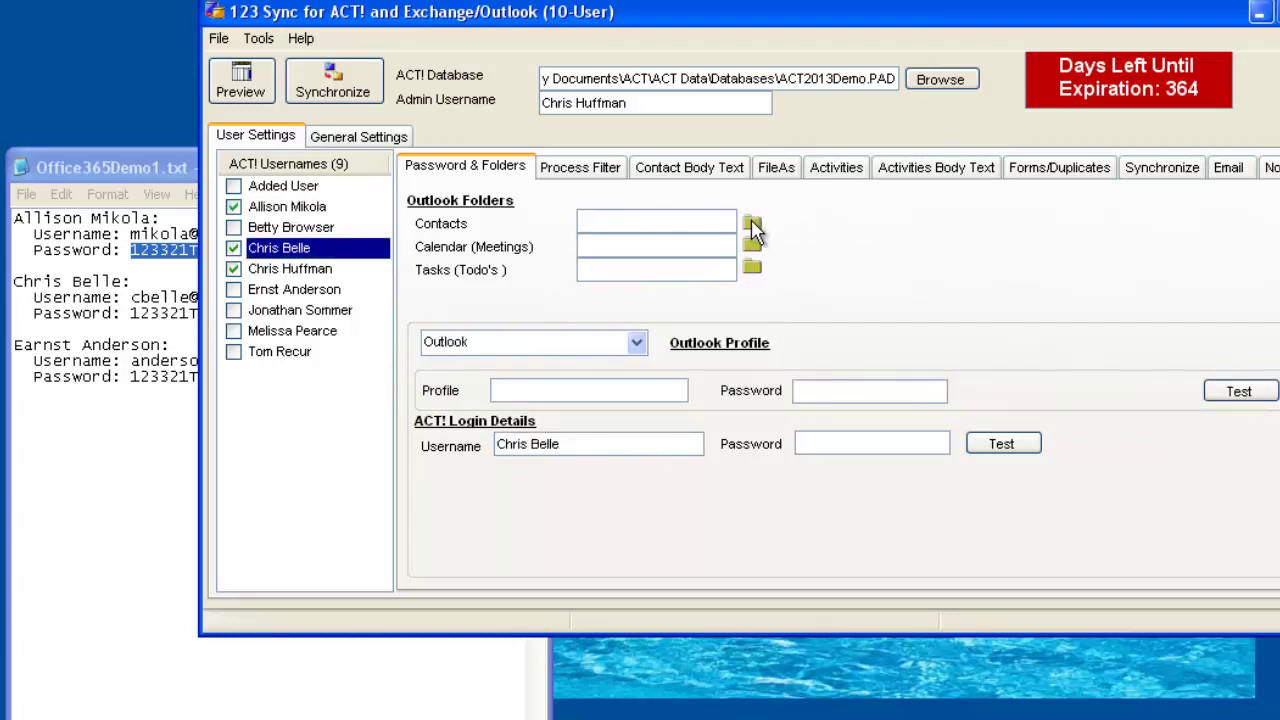
left_click(888, 446)
type("123")
left_click(1012, 447)
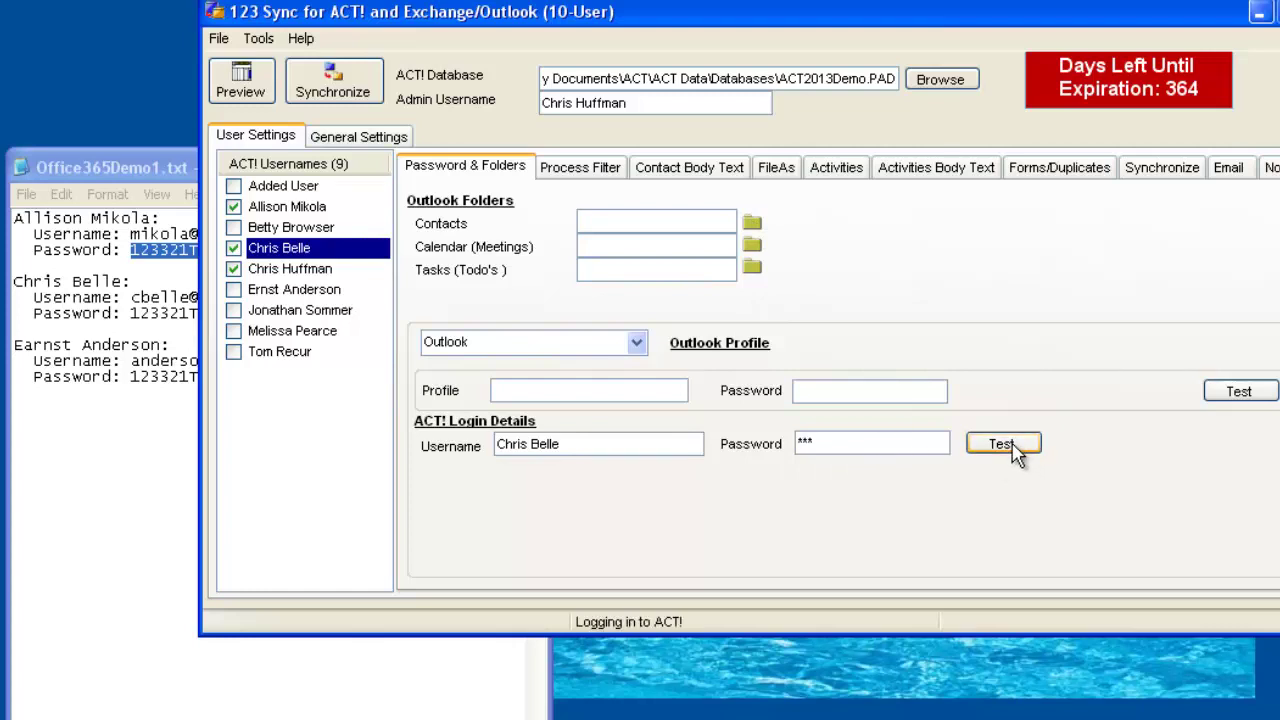
left_click(790, 388)
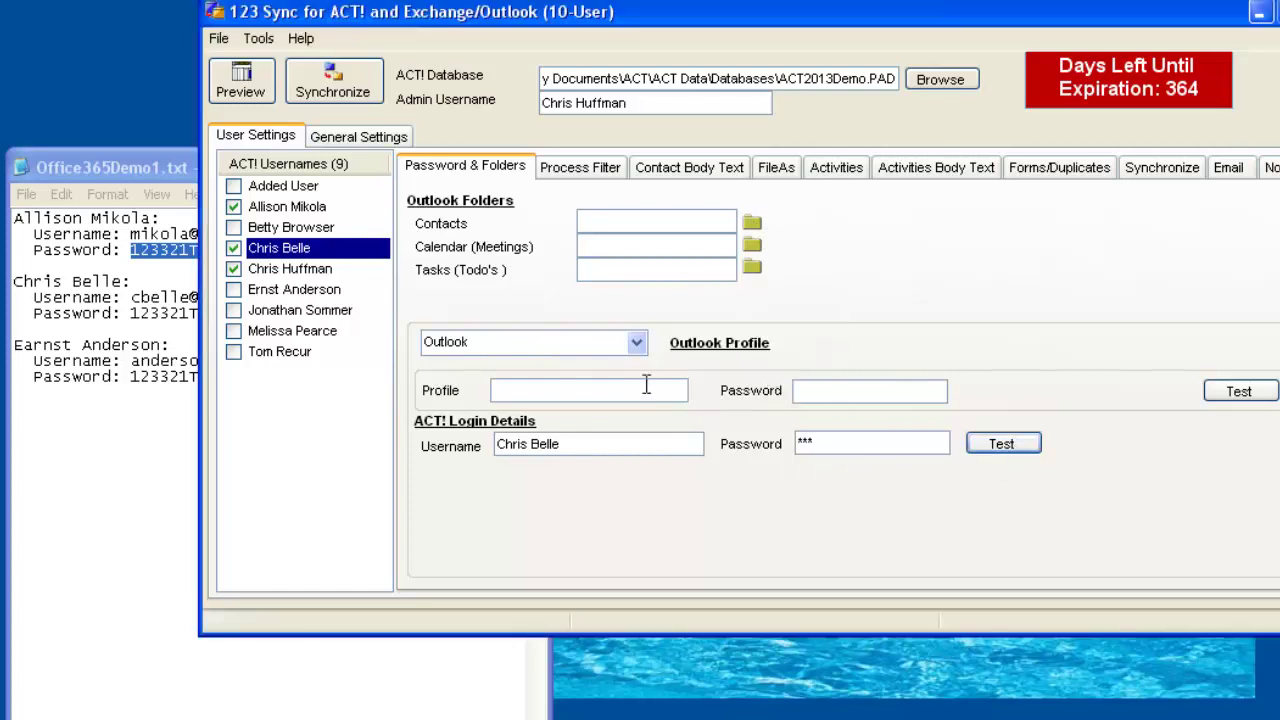
Copy the fourth user's e-mail address from the notes and paste it as the profile.
left_click(143, 297)
left_click(131, 297)
key("shift+Home")
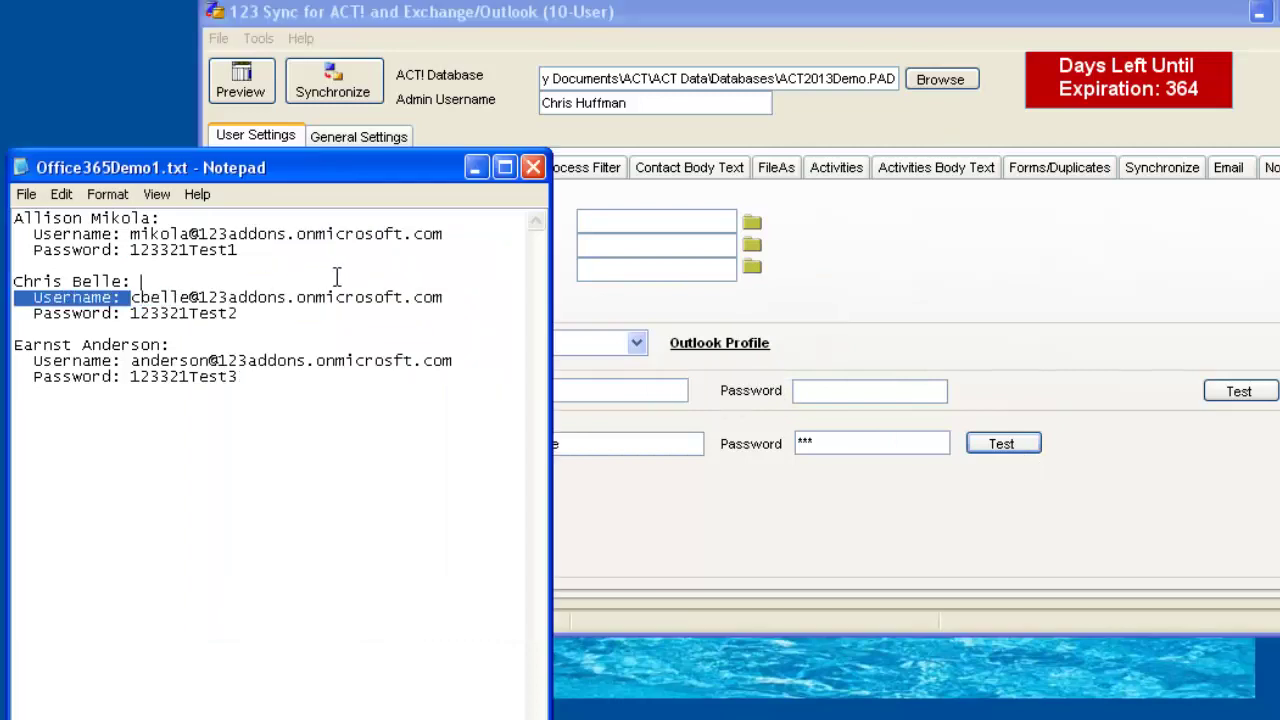
left_click(446, 297, "shift")
key("ctrl+c")
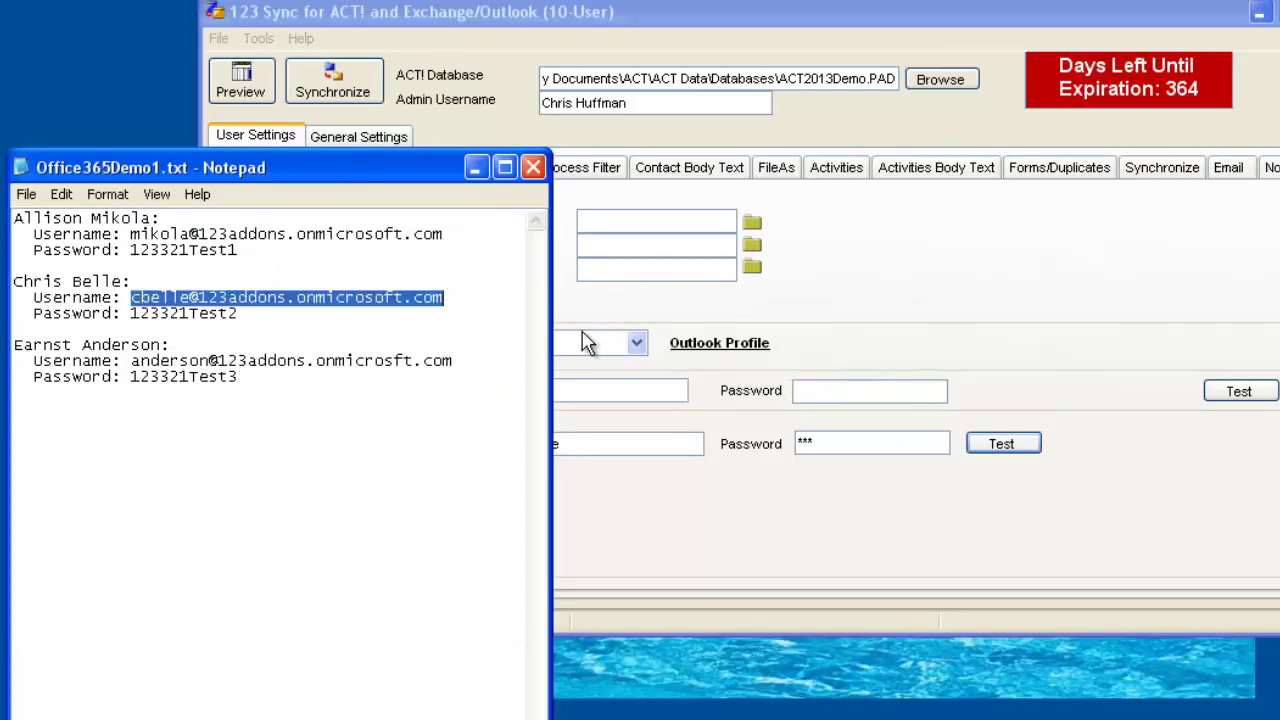
left_click(791, 266)
left_click(655, 390)
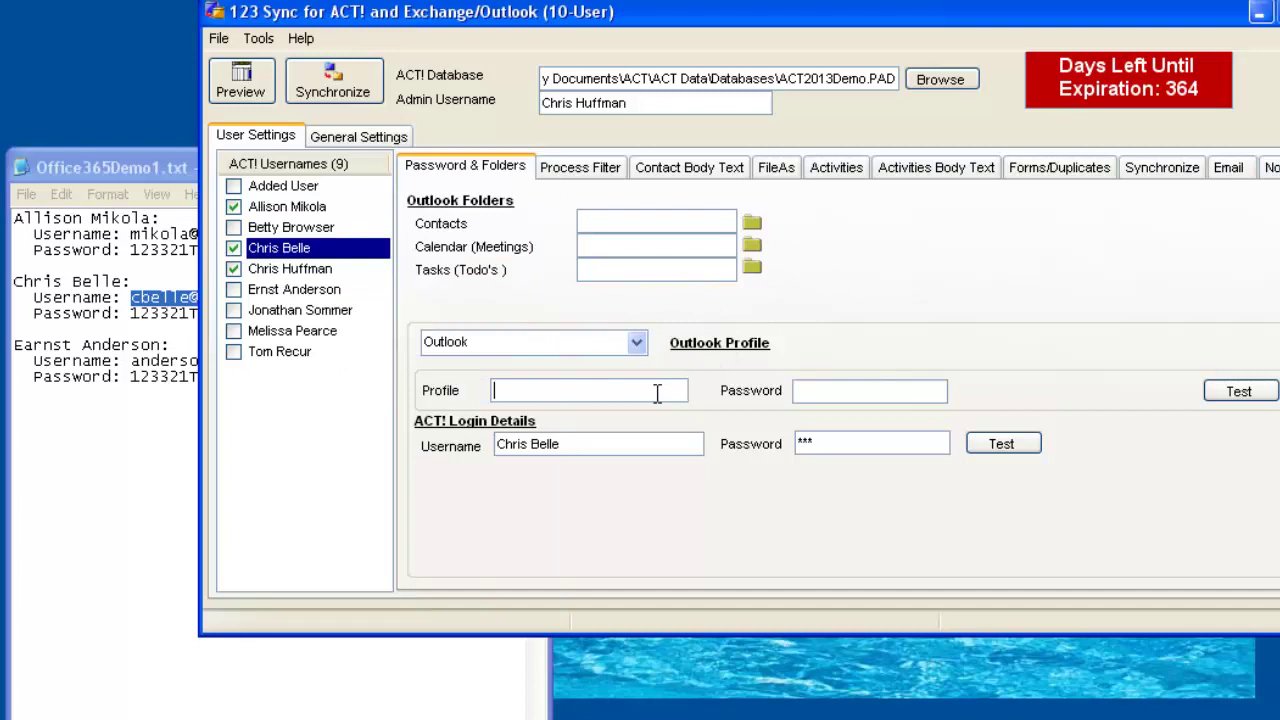
key("ctrl+v")
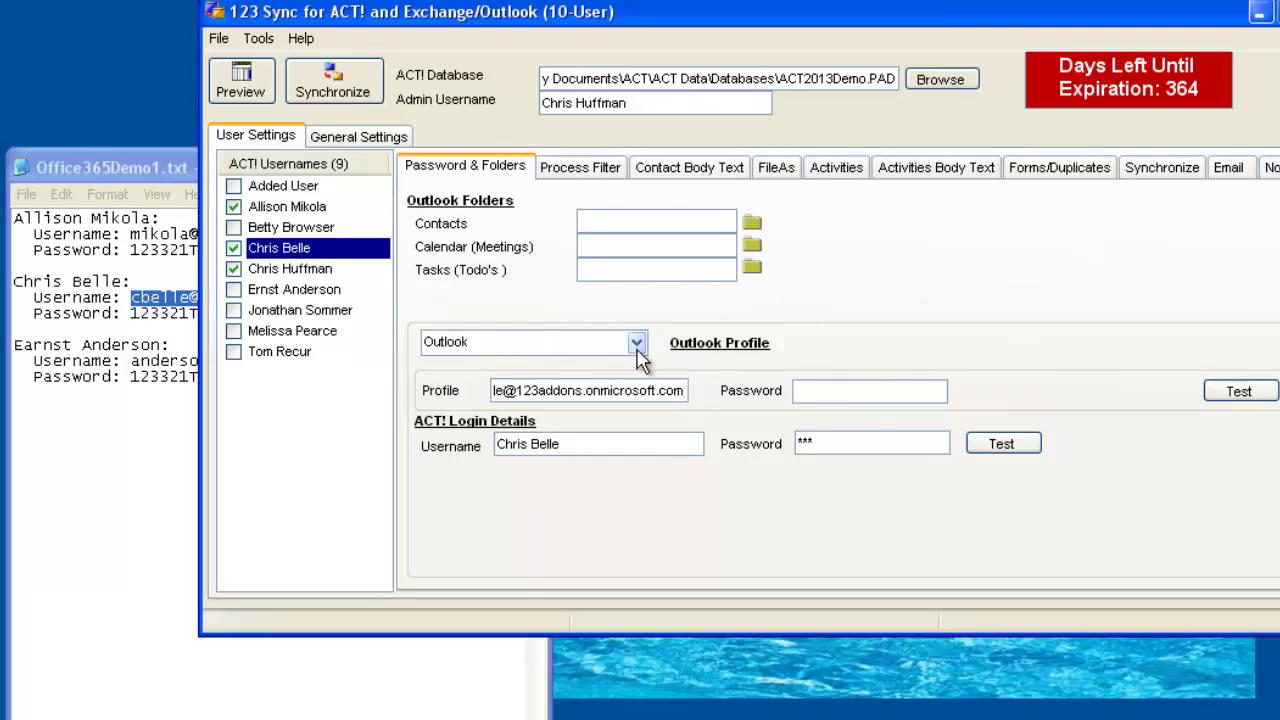
Set the connection type to Office 365 and fill Mailbox, Server and mailbox password from the notes.
left_click(634, 342)
left_click(586, 417)
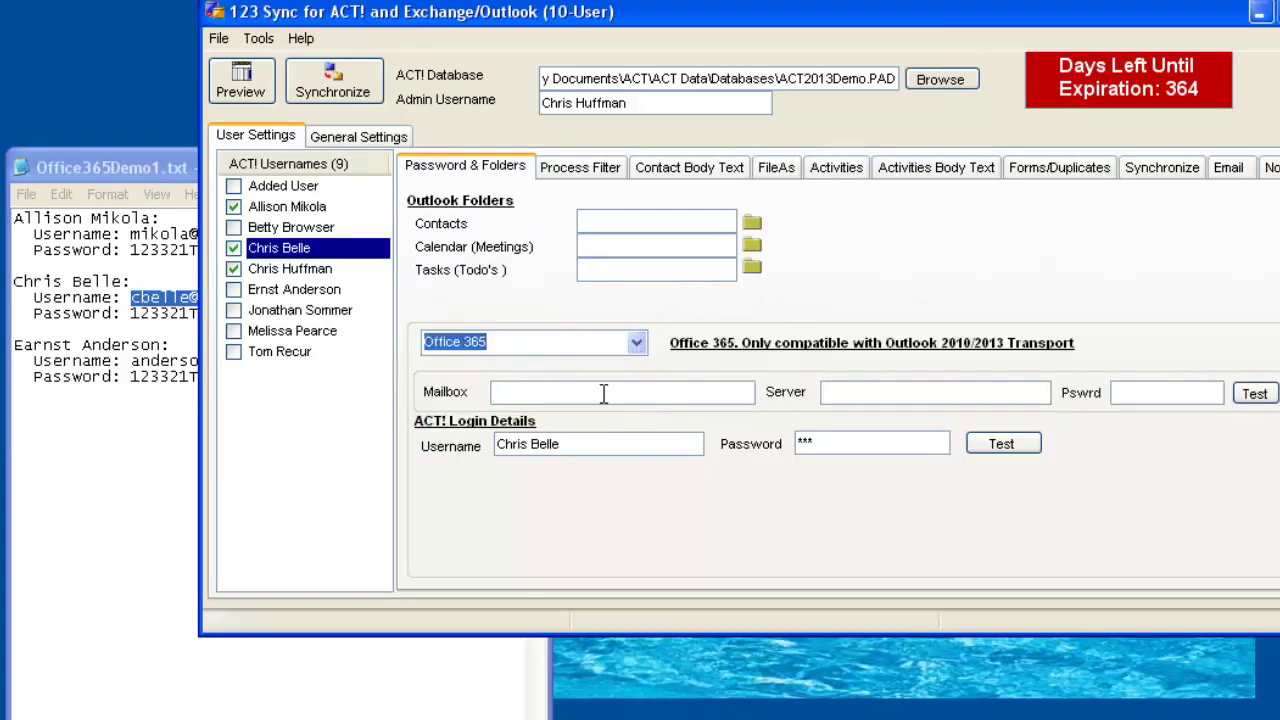
left_click(605, 392)
key("ctrl+v")
left_click(867, 392)
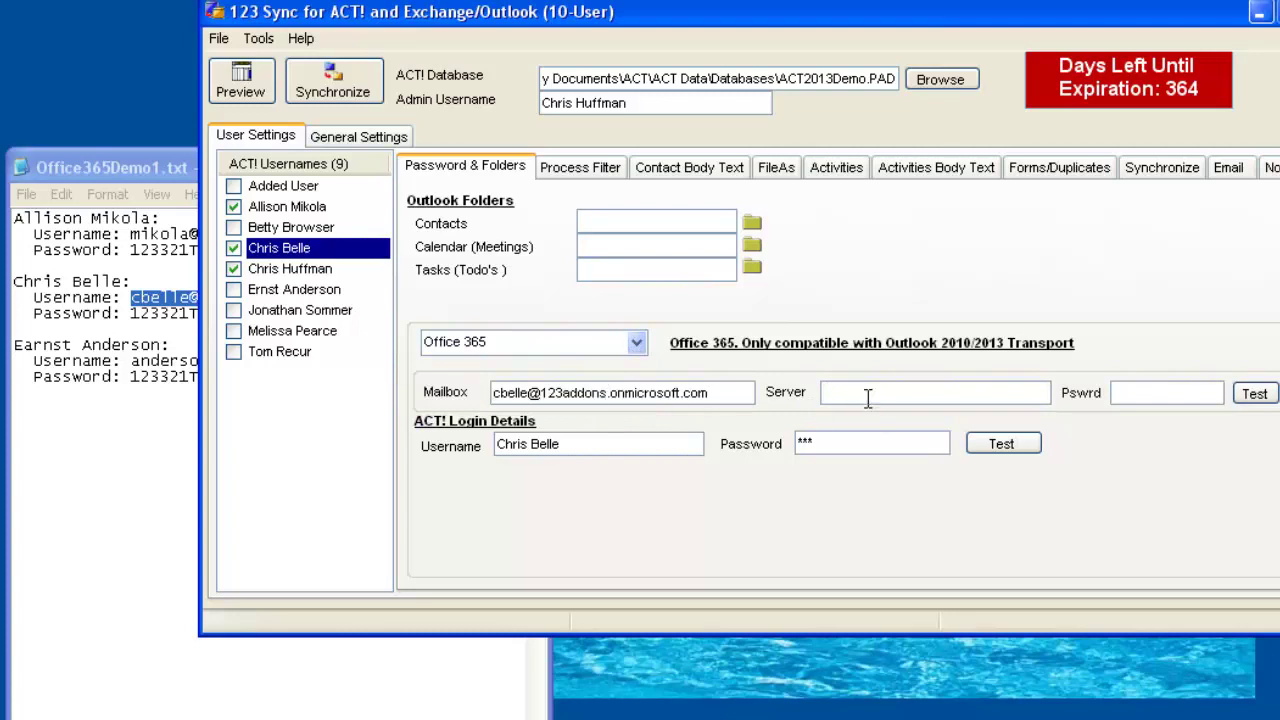
key("ctrl+v")
left_click(145, 347)
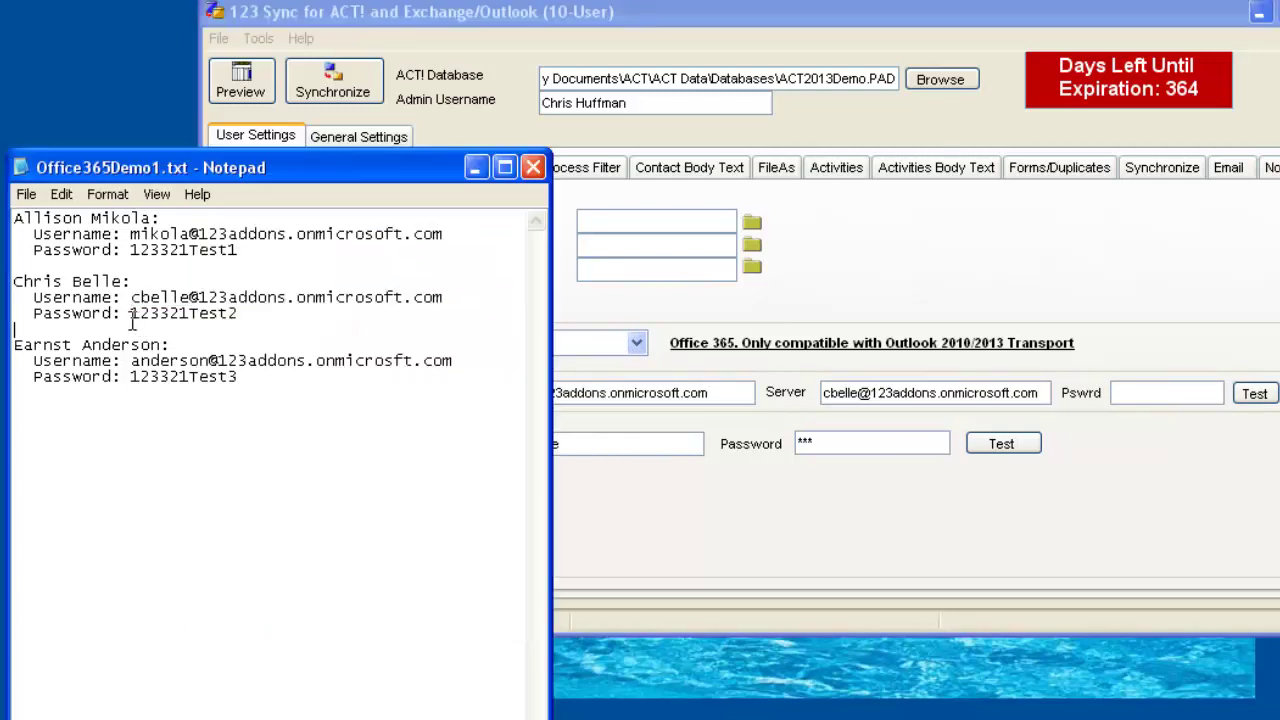
left_click_drag(136, 314, 238, 316)
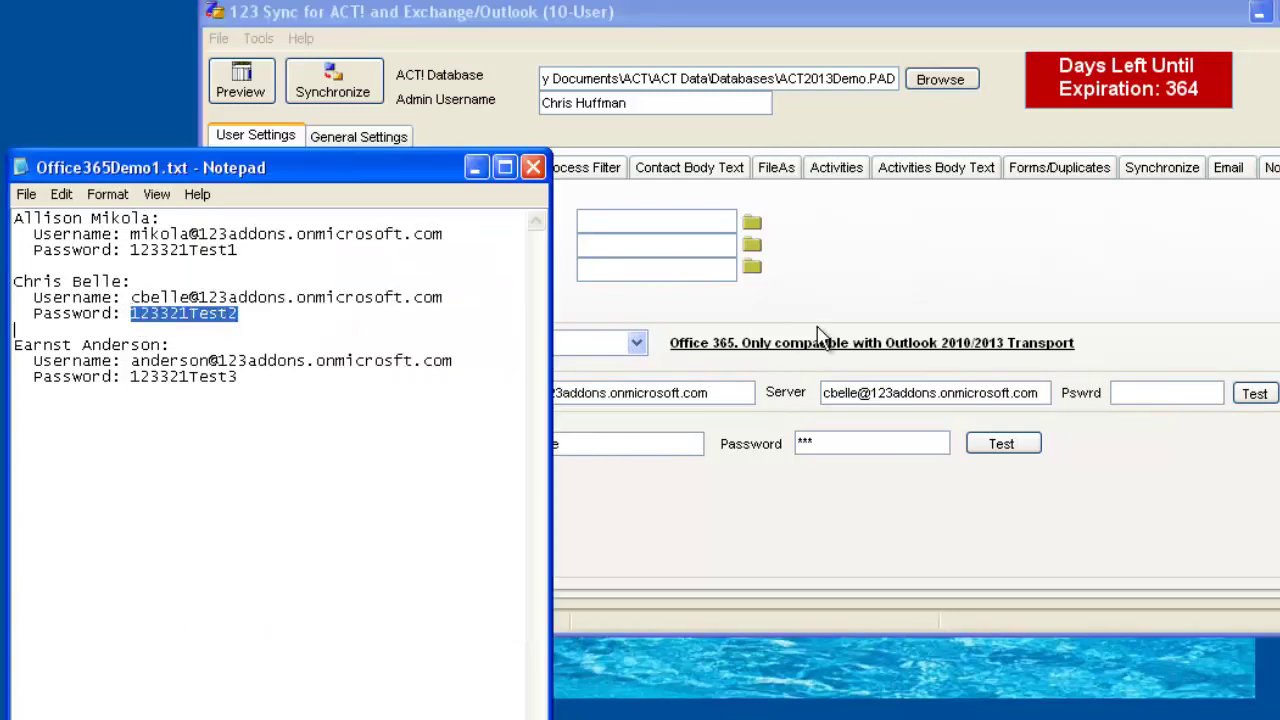
left_click(1130, 393)
key("ctrl+v")
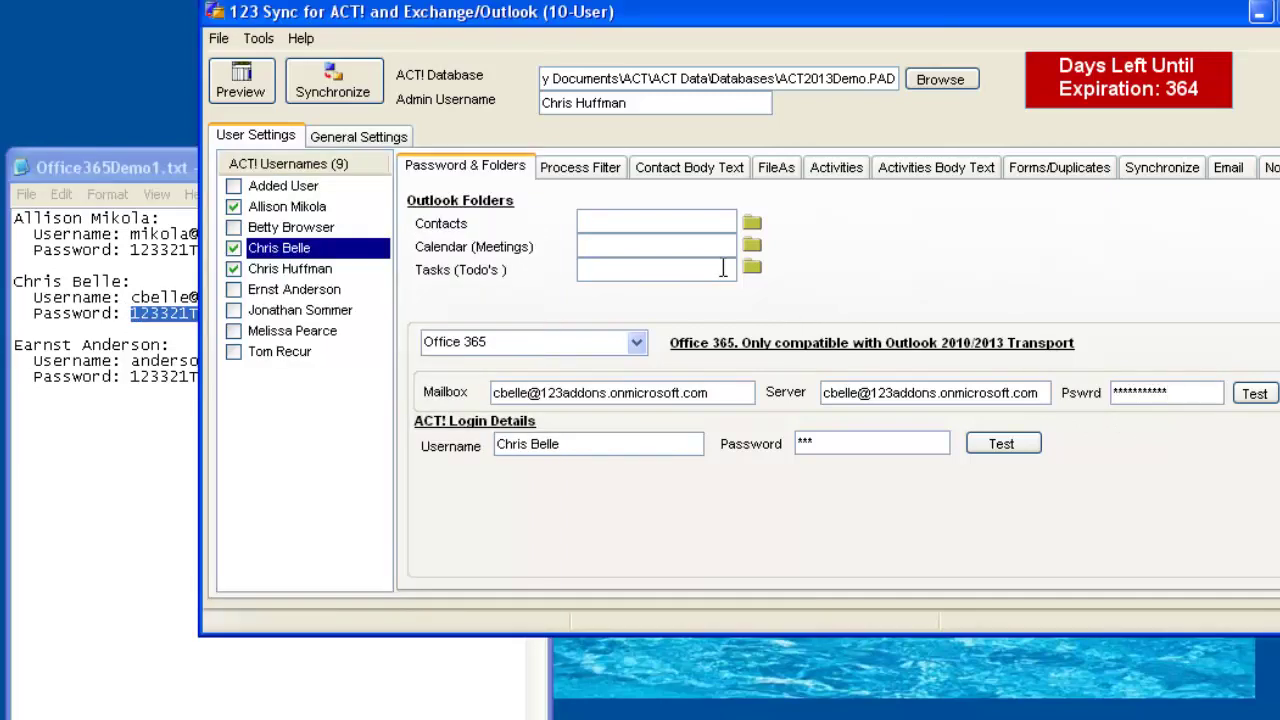
Assign the Contacts and Calendar folders to the fourth user and untick the admin user.
left_click(751, 222)
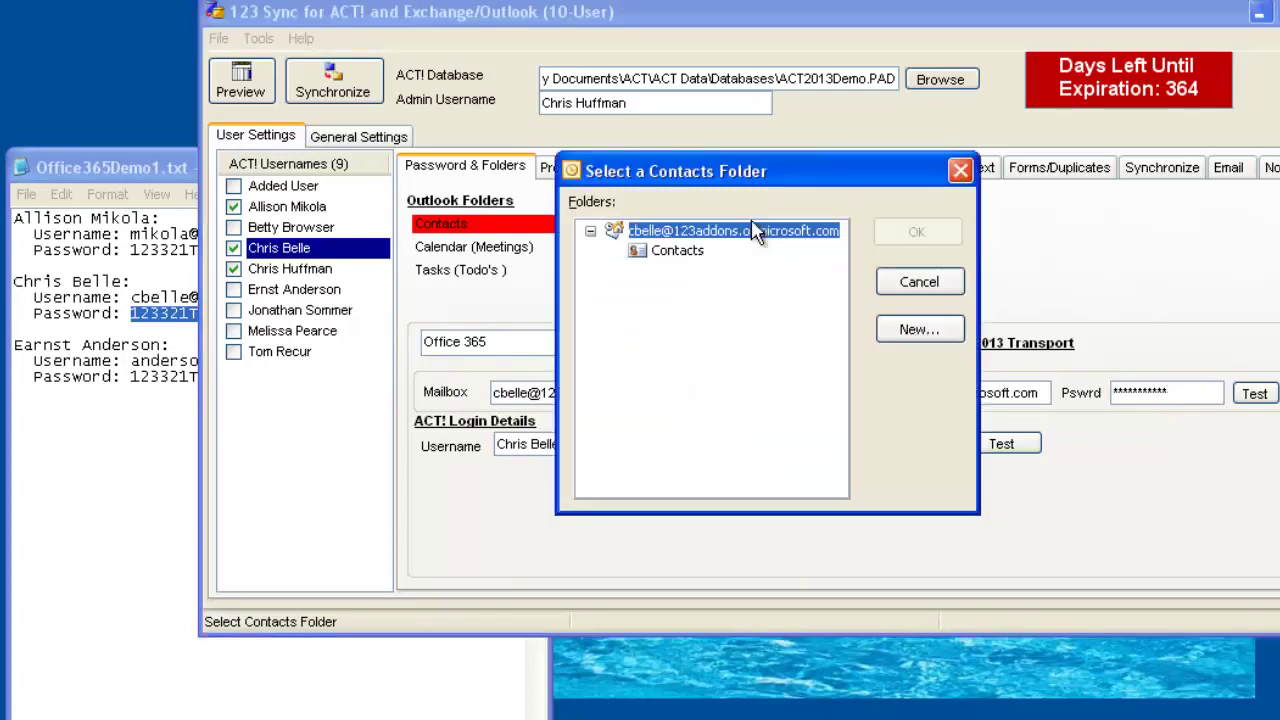
left_click(688, 250)
left_click(876, 240)
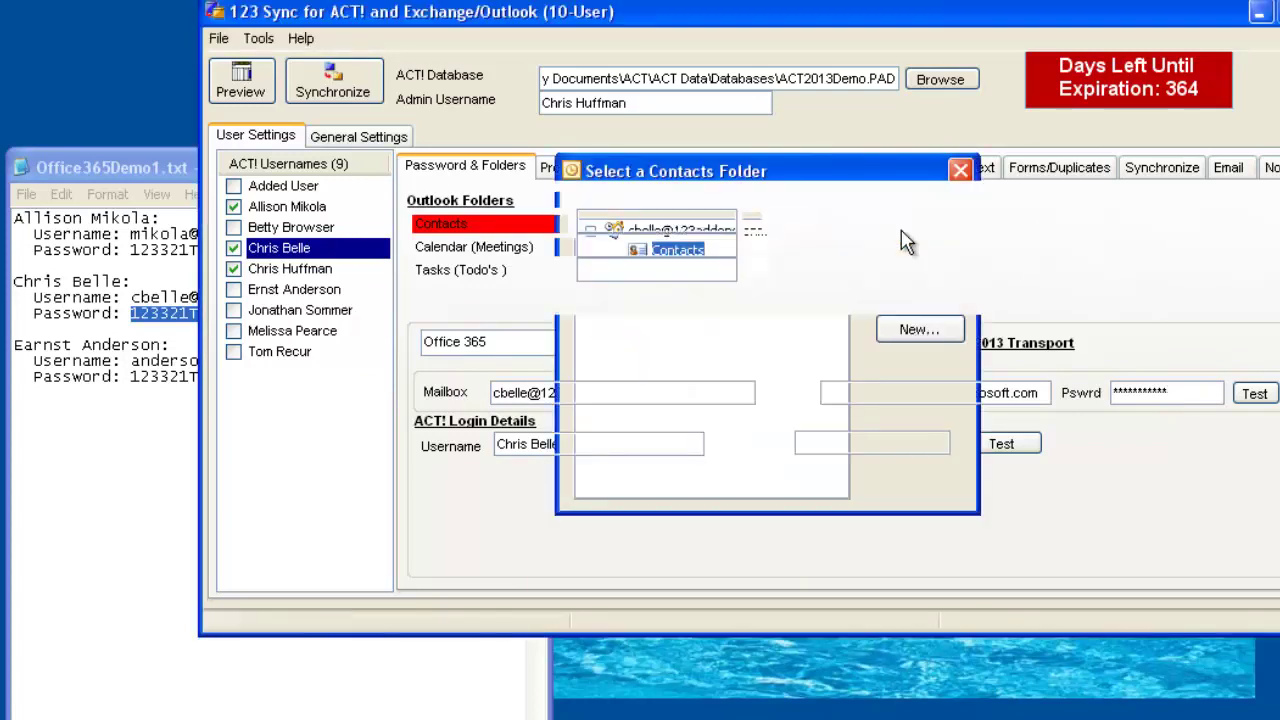
left_click(752, 252)
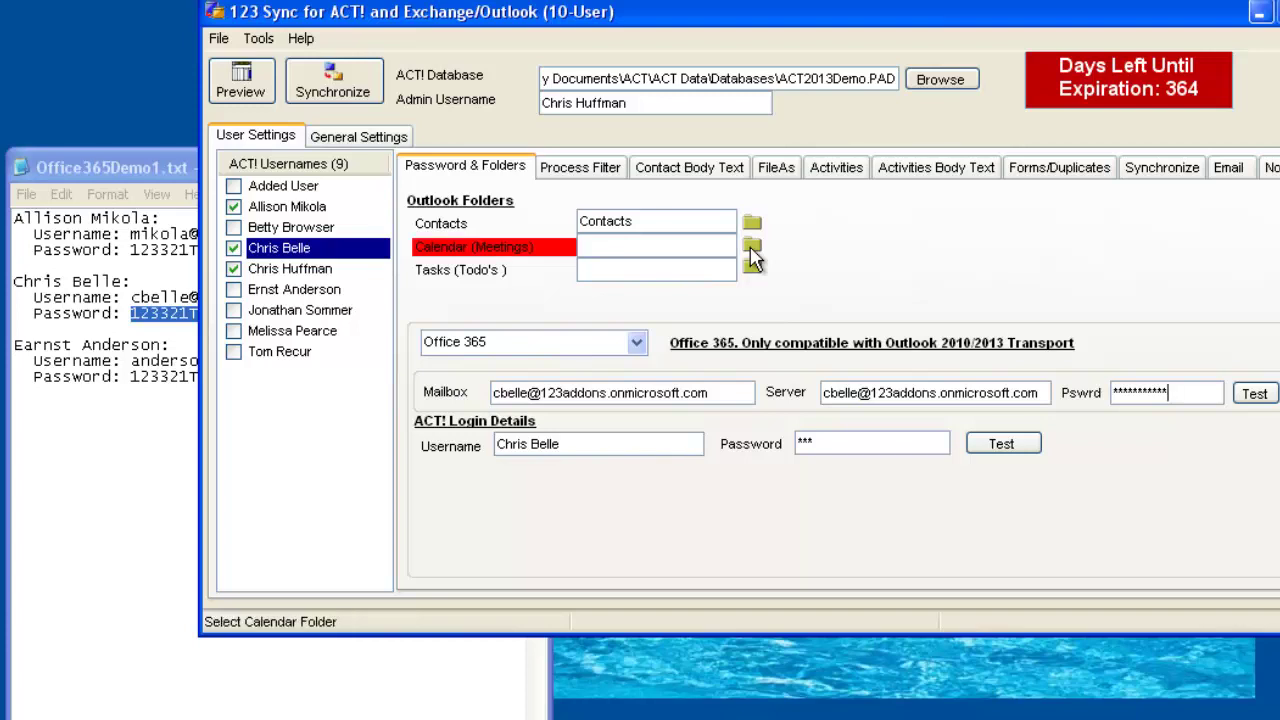
left_click(751, 248)
left_click(677, 251)
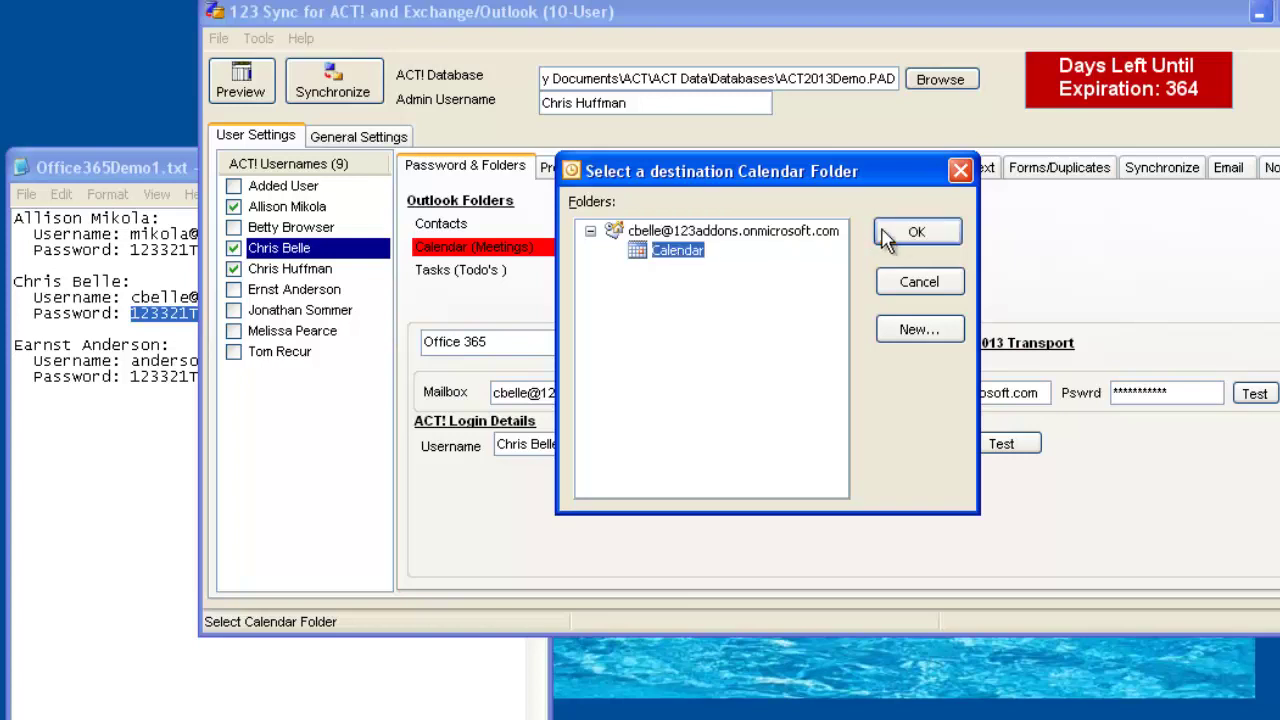
left_click(916, 232)
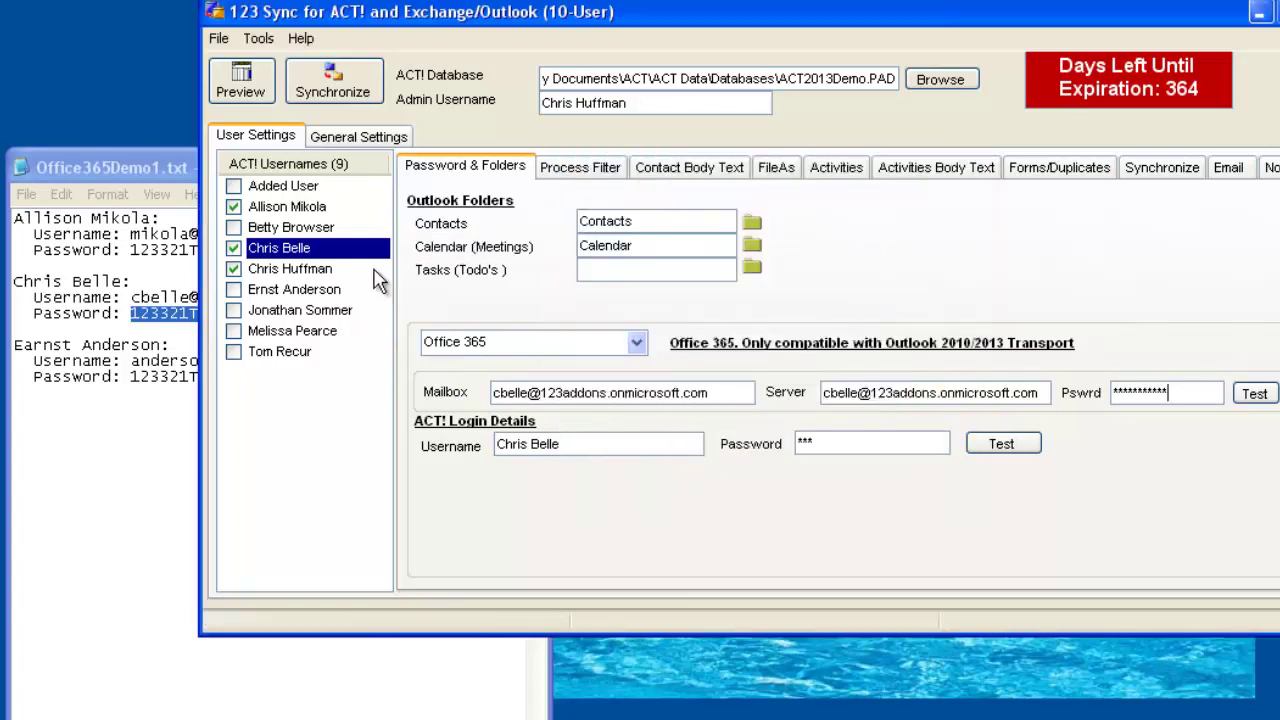
left_click(234, 270)
Tick the sixth user, then review the second, fourth and sixth users' Mailbox, Server and Username settings.
left_click(235, 289)
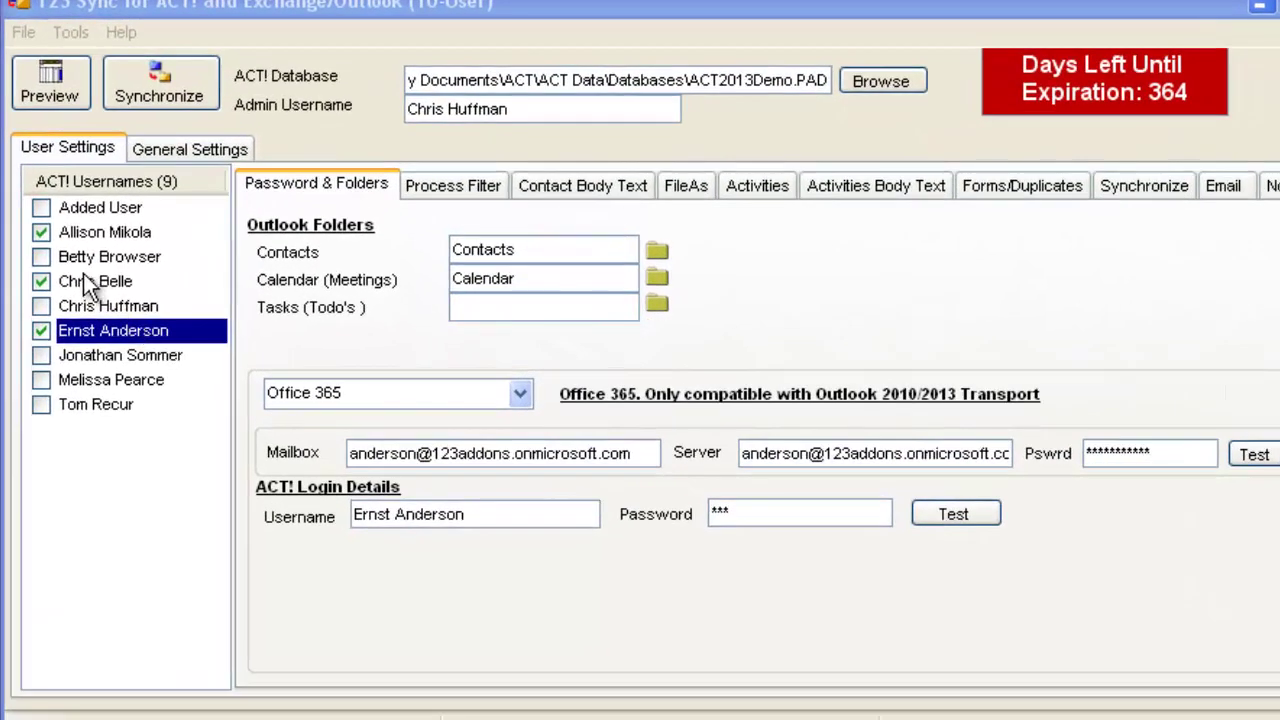
left_click(88, 281)
left_click(91, 234)
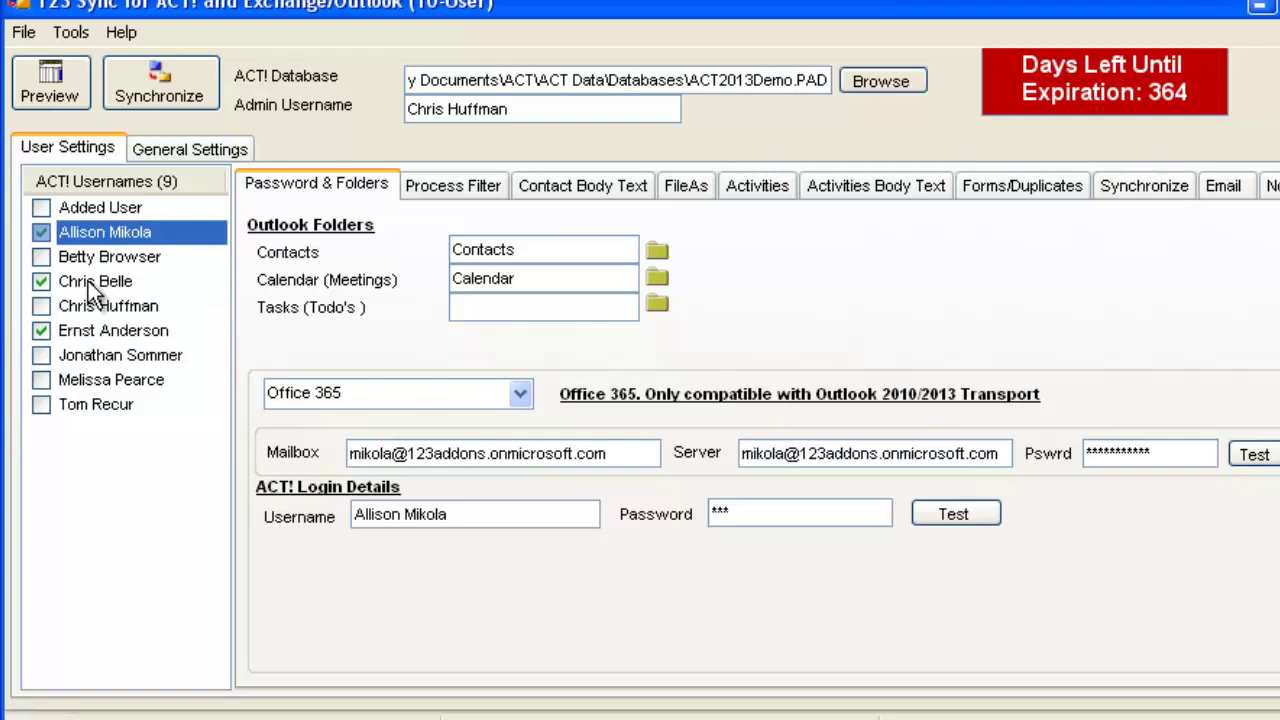
left_click(88, 283)
left_click(91, 234)
left_click(99, 281)
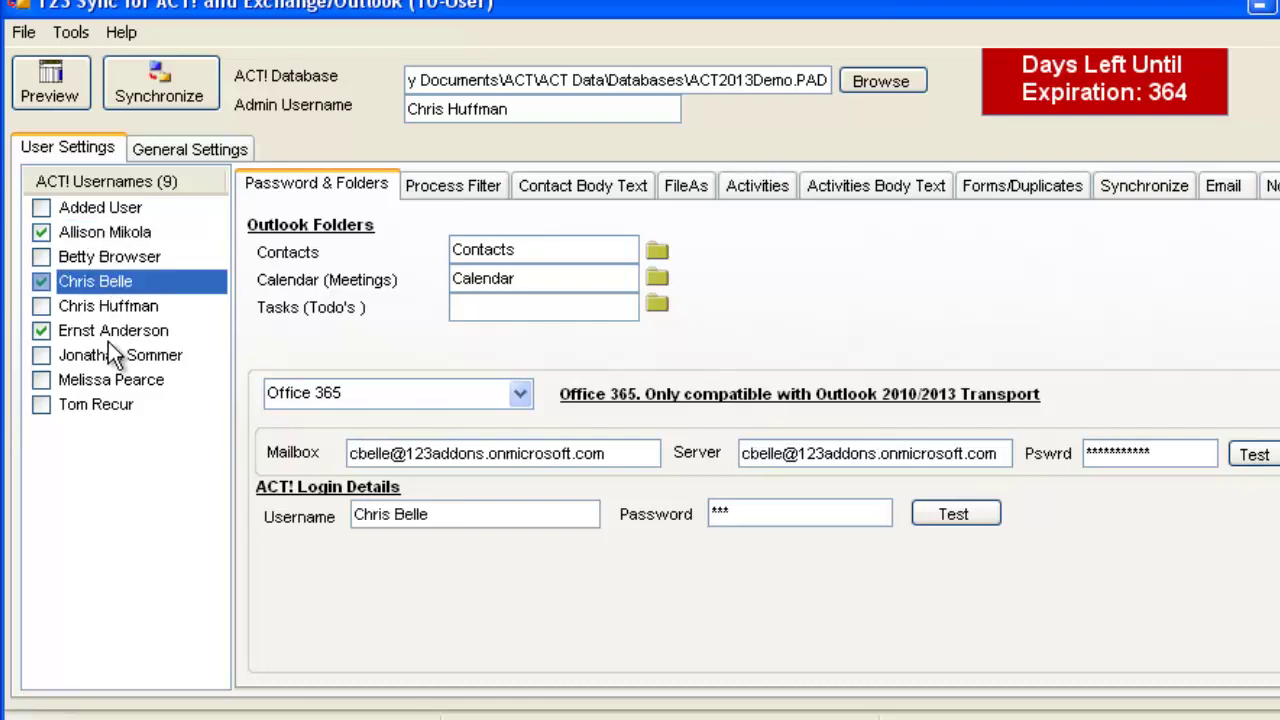
left_click(108, 329)
left_click(98, 280)
left_click(99, 231)
left_click(86, 281)
left_click(84, 332)
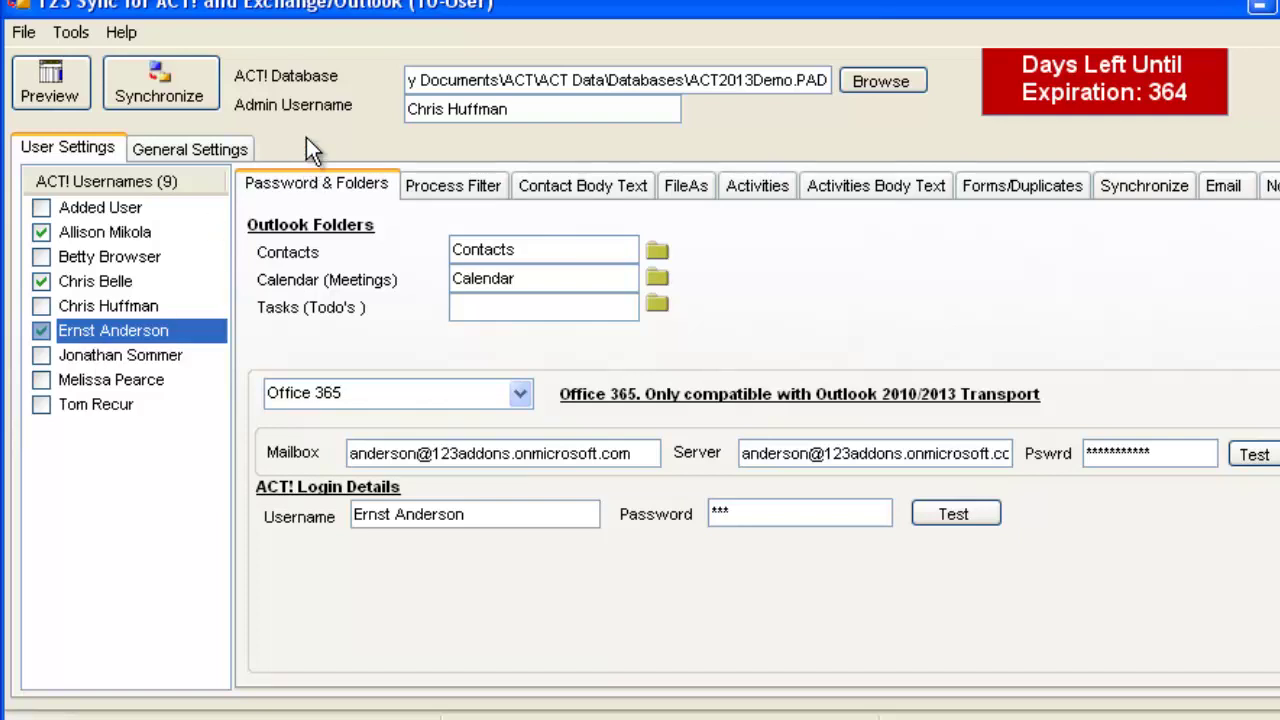
left_click(153, 81)
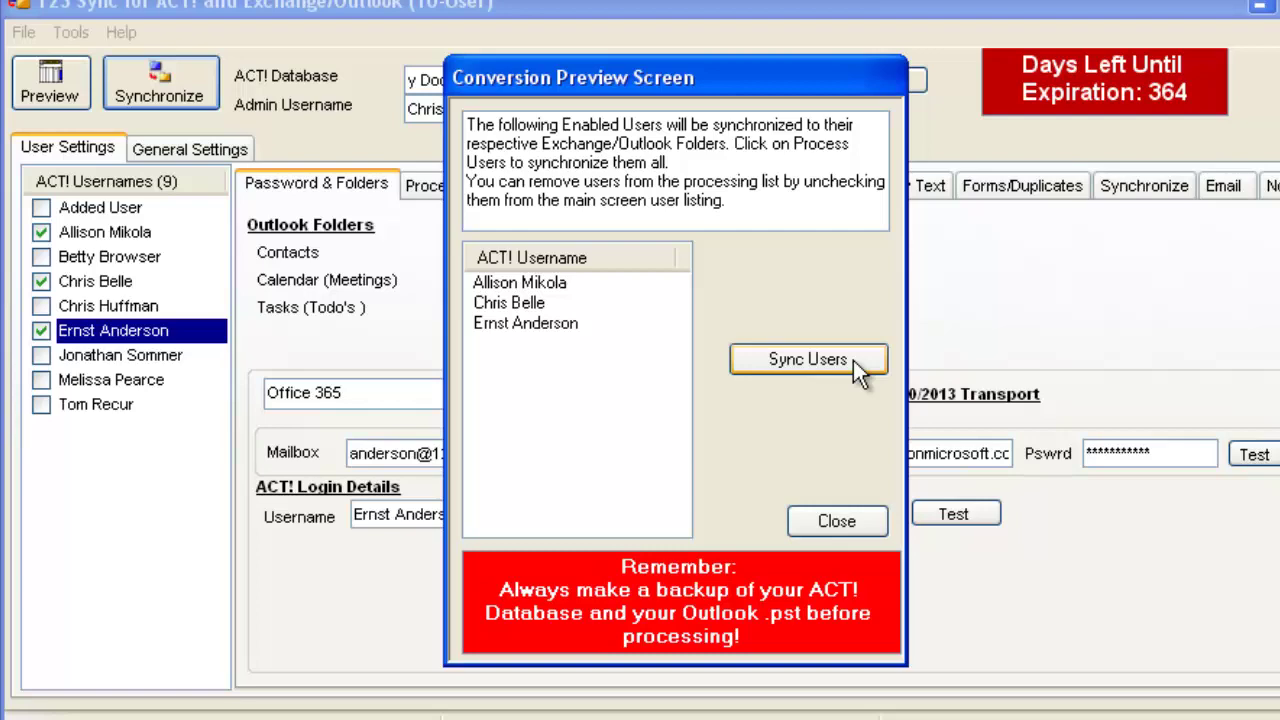
left_click(846, 519)
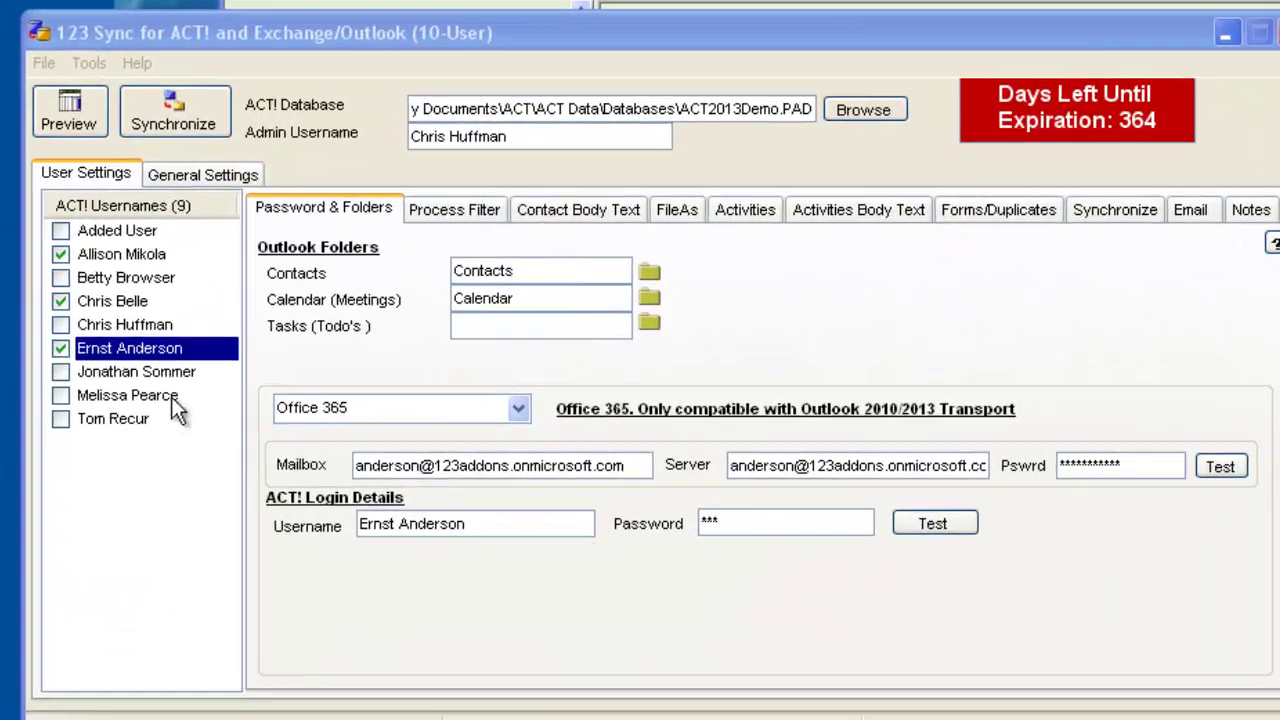
left_click(135, 300)
left_click(134, 252)
left_click(127, 302)
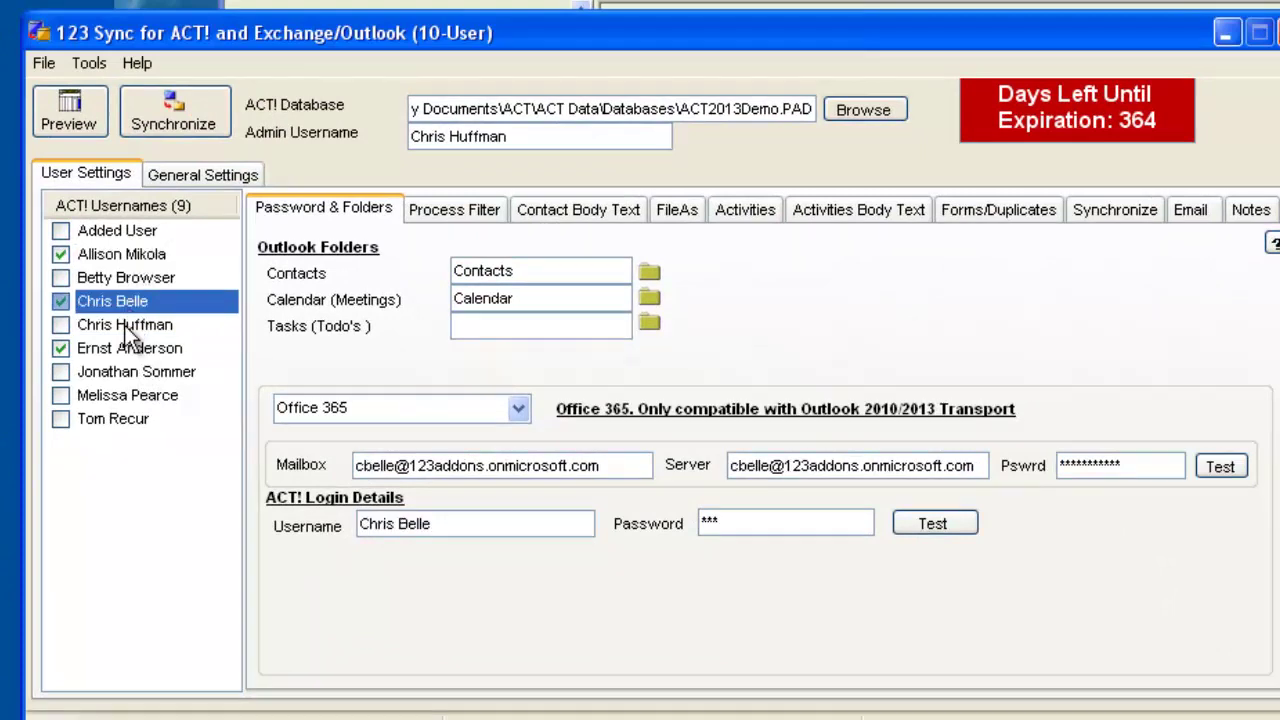
left_click(116, 348)
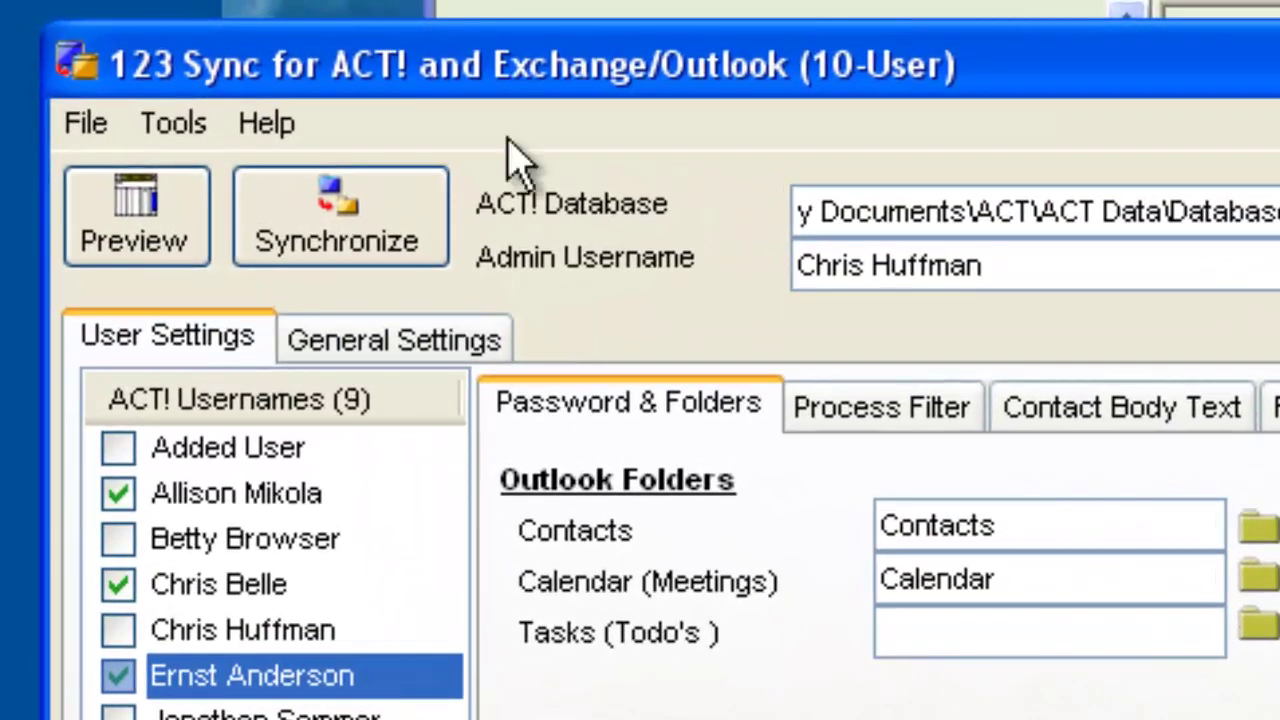
Install 123 Sync as a Windows service and save the every-30-minutes background sync schedule.
left_click(170, 125)
mouse_move(398, 540)
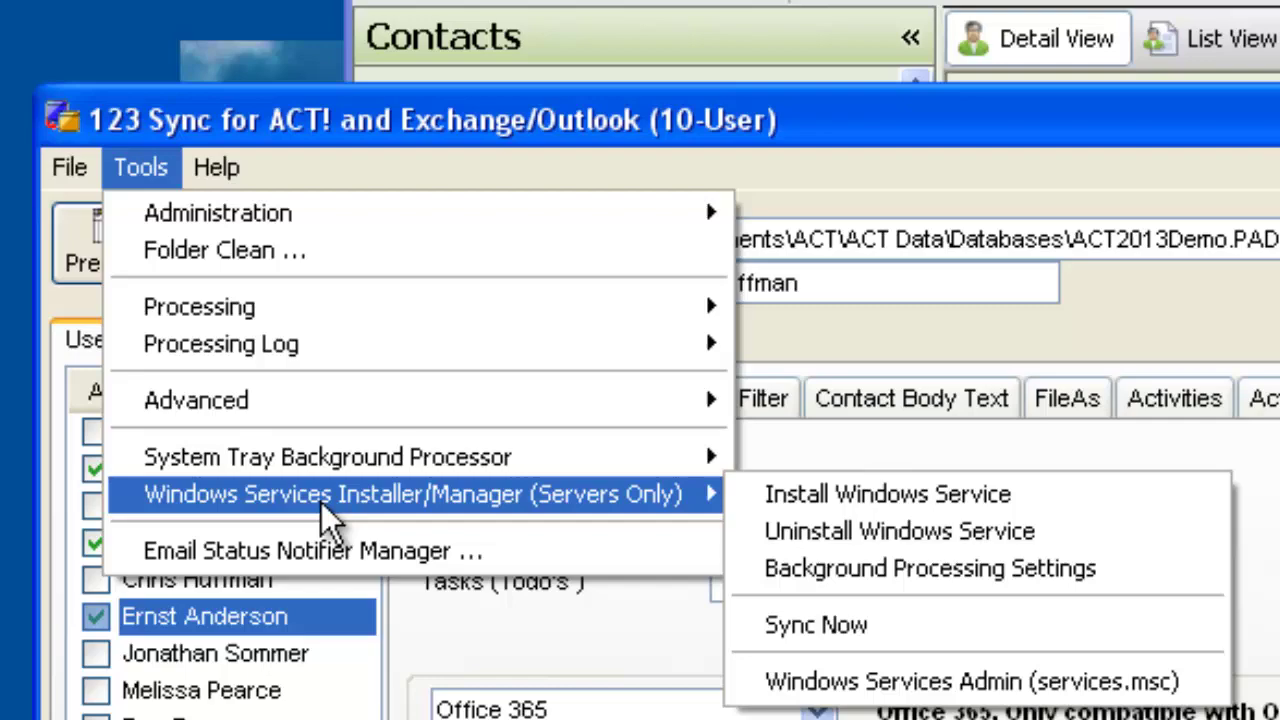
left_click(857, 506)
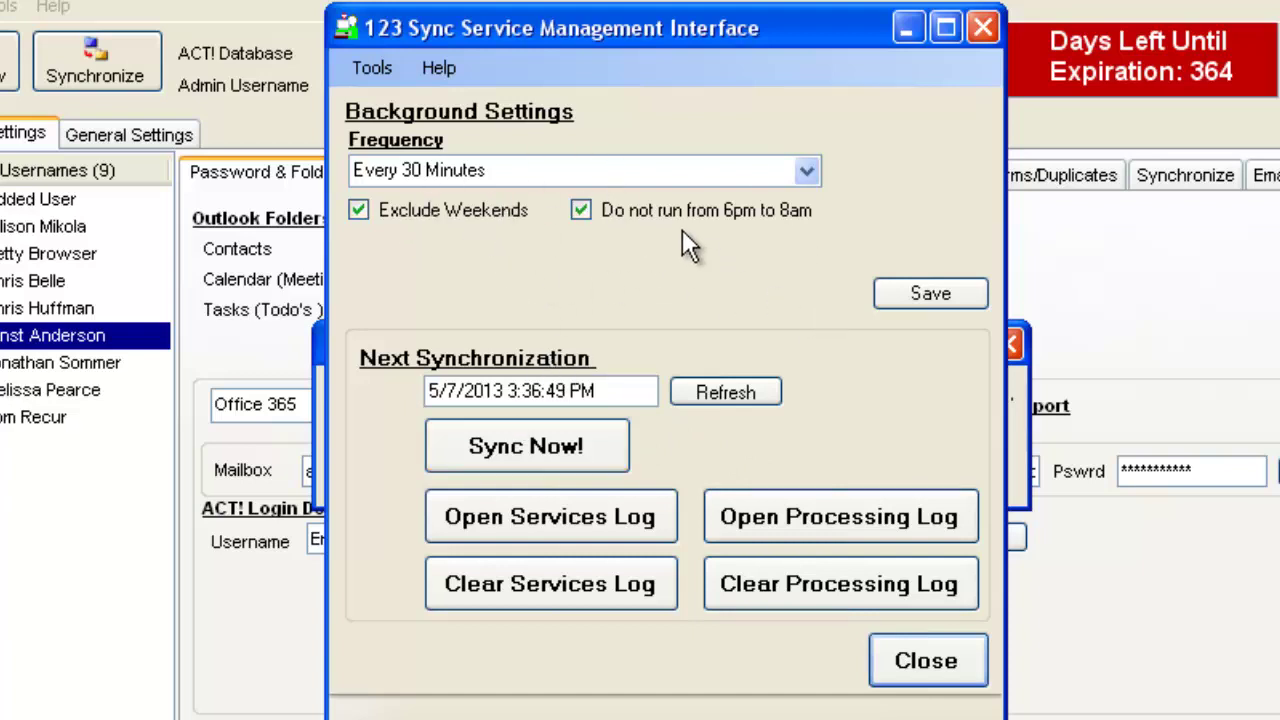
left_click(966, 294)
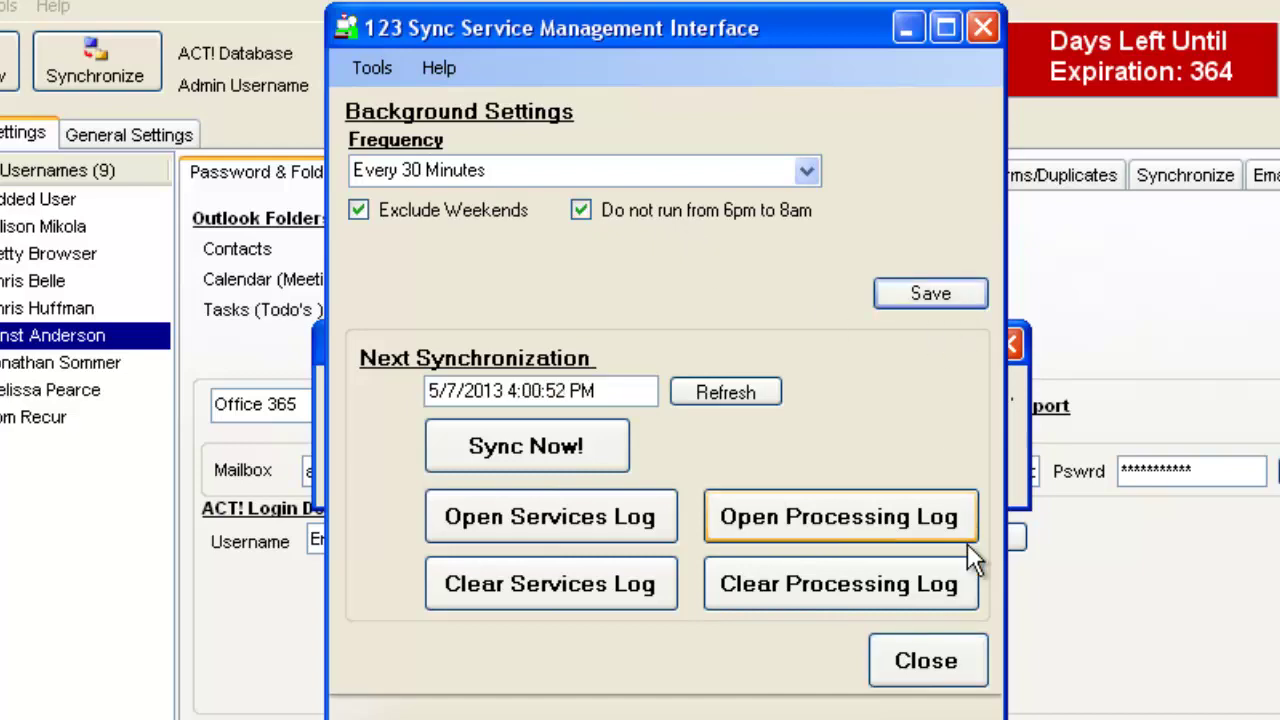
left_click(950, 668)
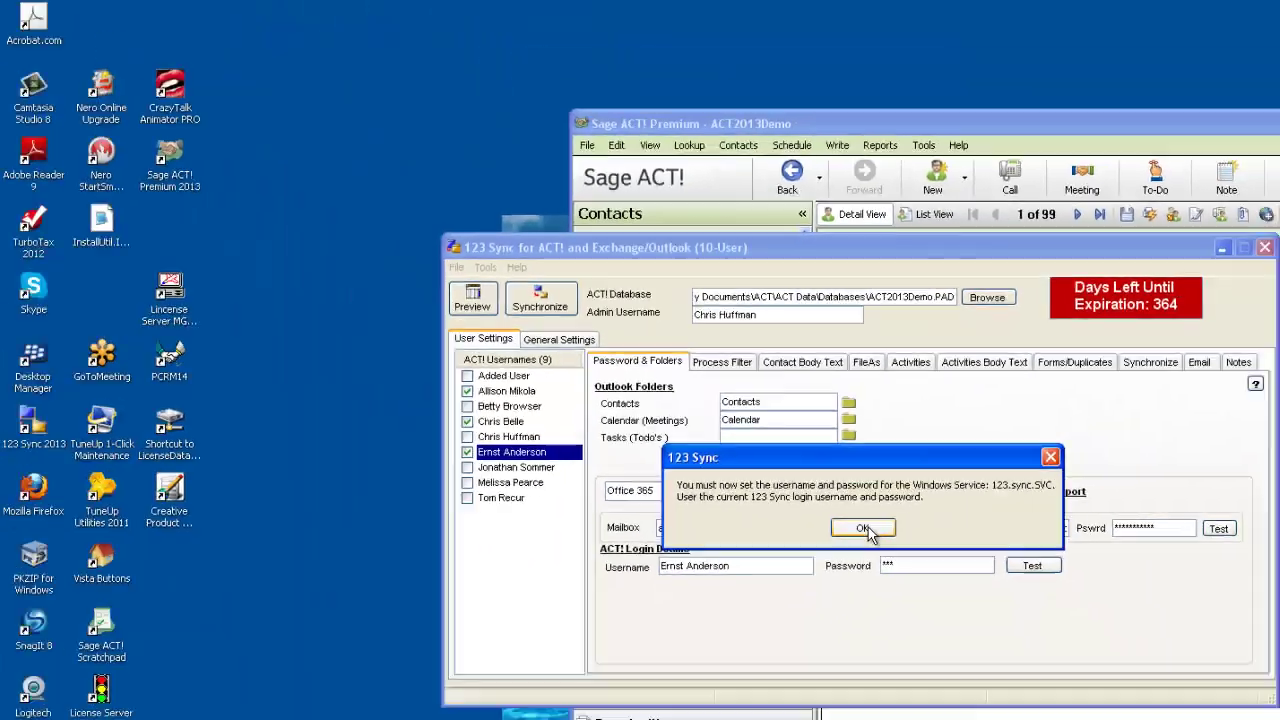
Acknowledge the service-login reminder and open the 123.Sync.SVC properties in Windows Services.
left_click(640, 553)
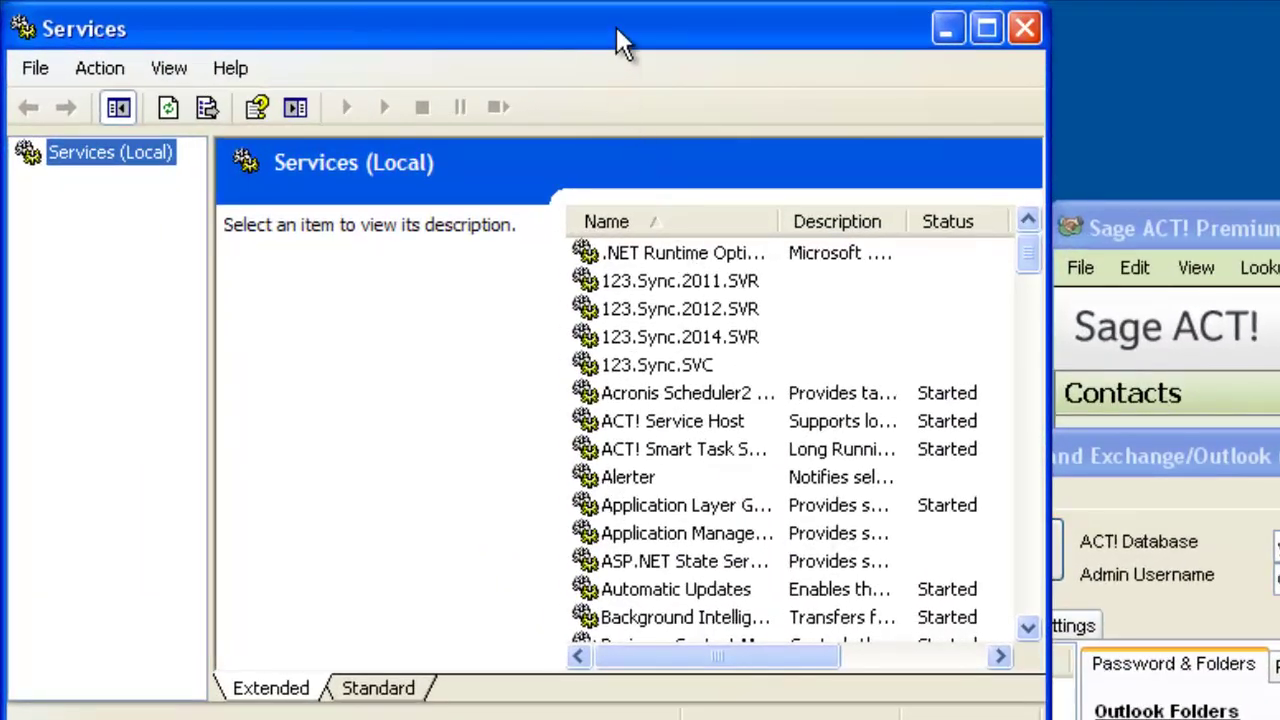
left_click_drag(616, 26, 727, 84)
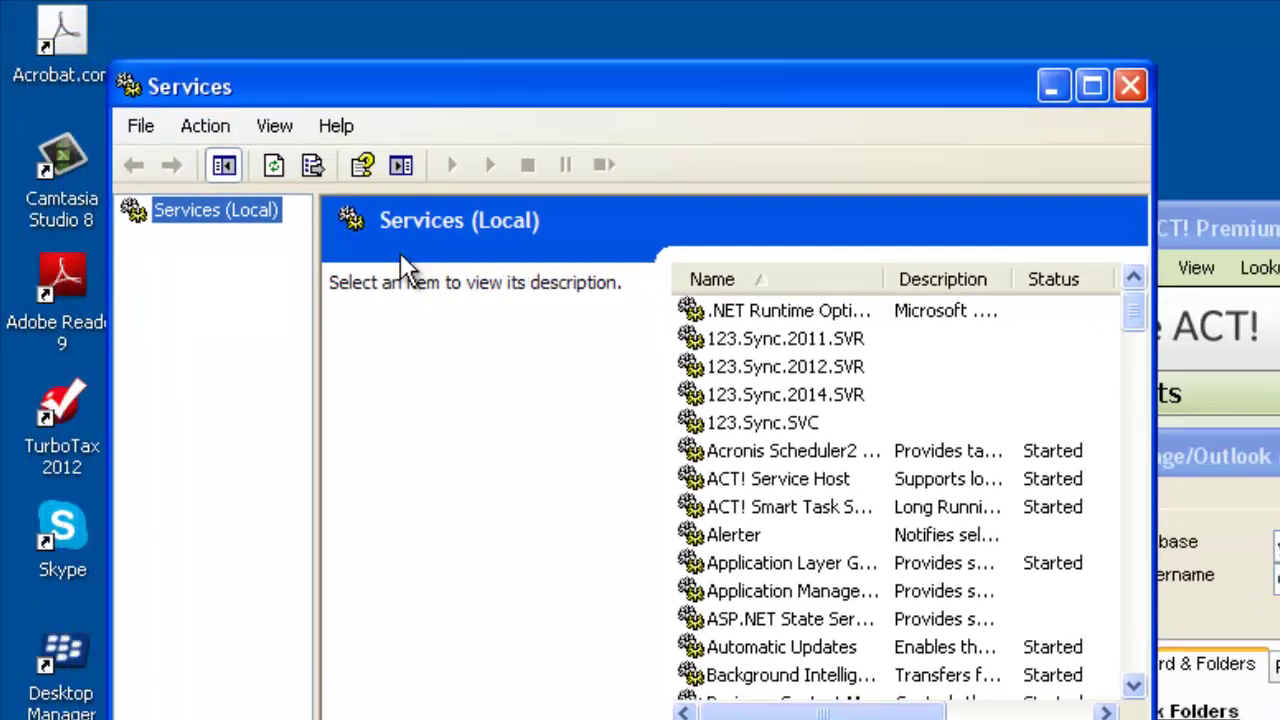
left_click(783, 422)
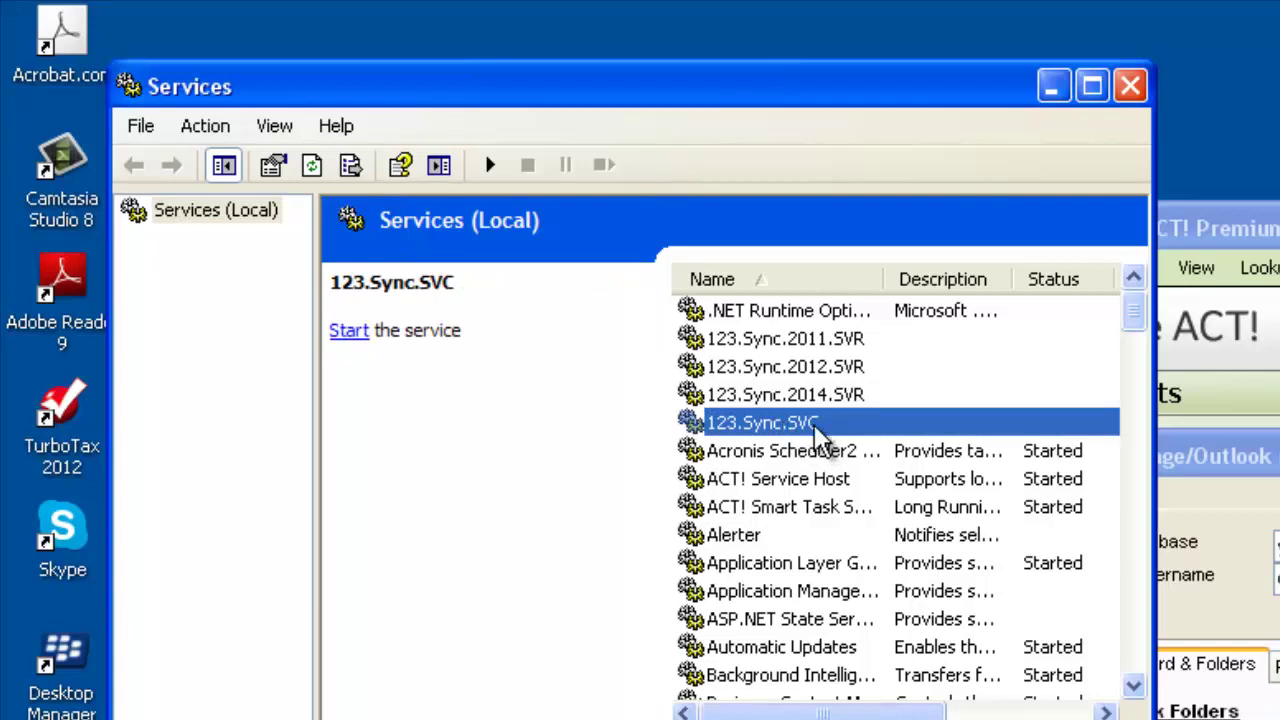
right_click(814, 424)
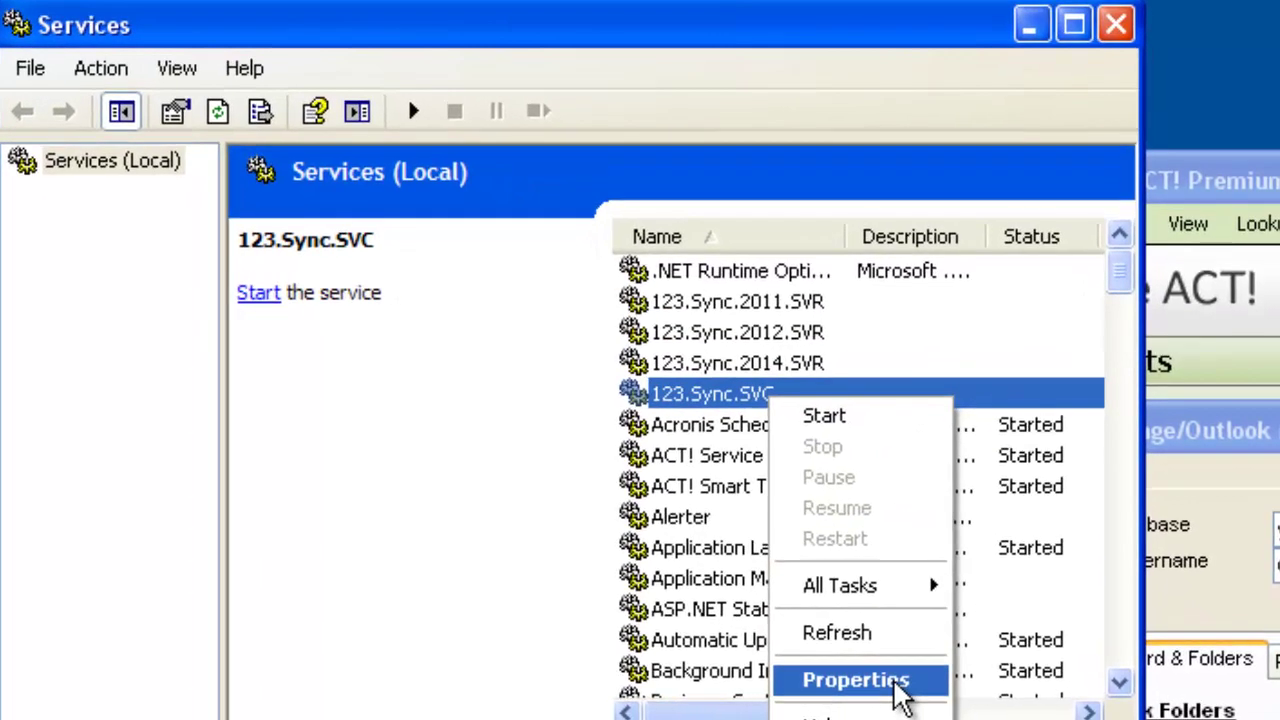
left_click(893, 682)
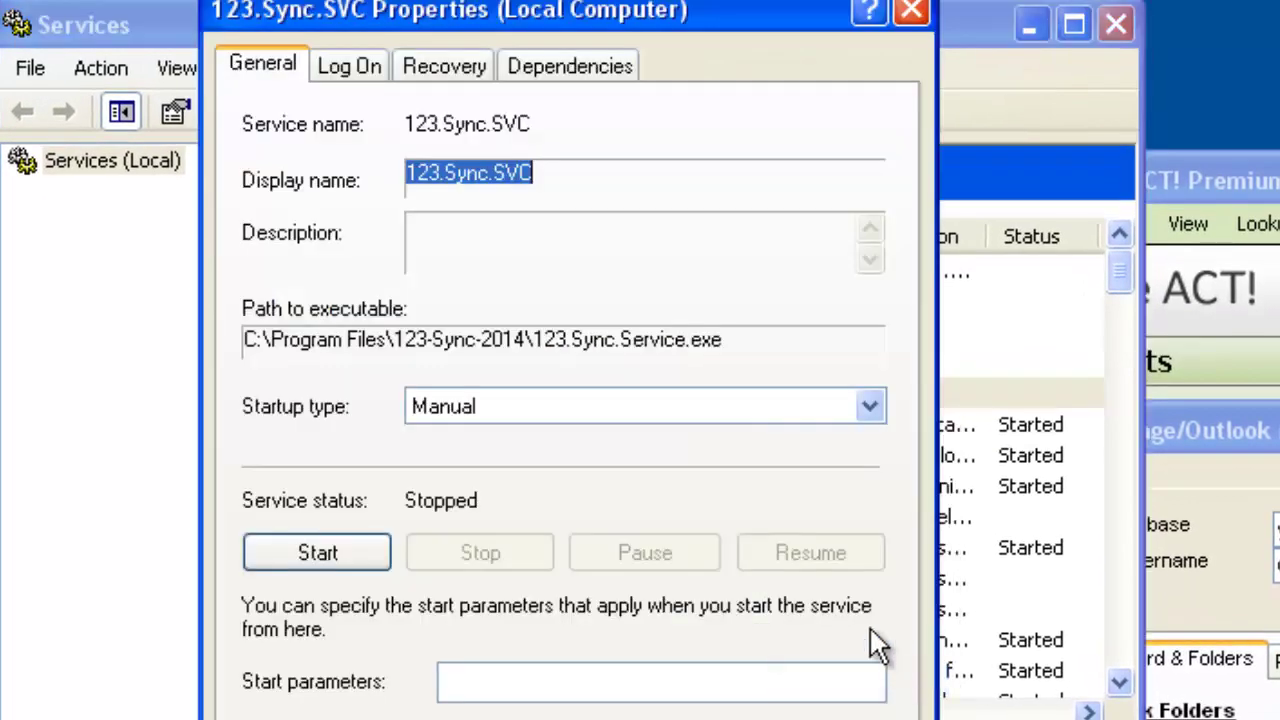
Set 123.Sync.SVC to log on under a specific user account with a new, confirmed password.
left_click(350, 68)
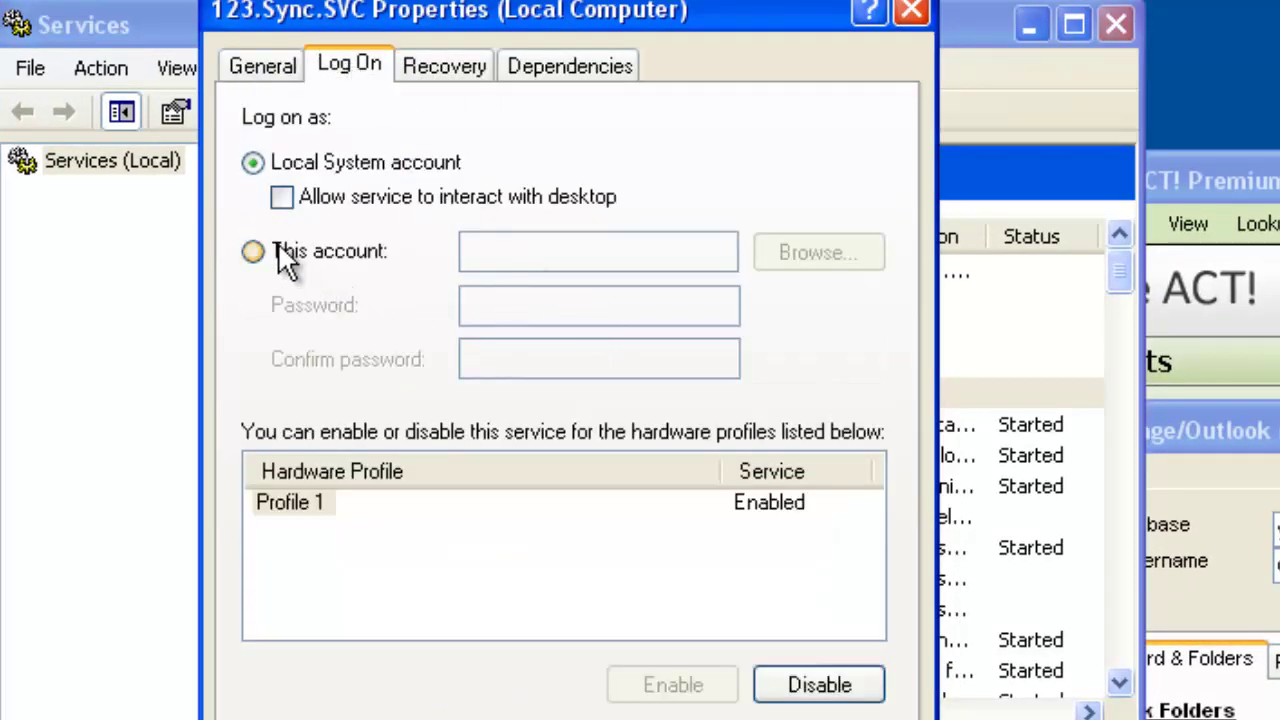
left_click(308, 252)
left_click(508, 251)
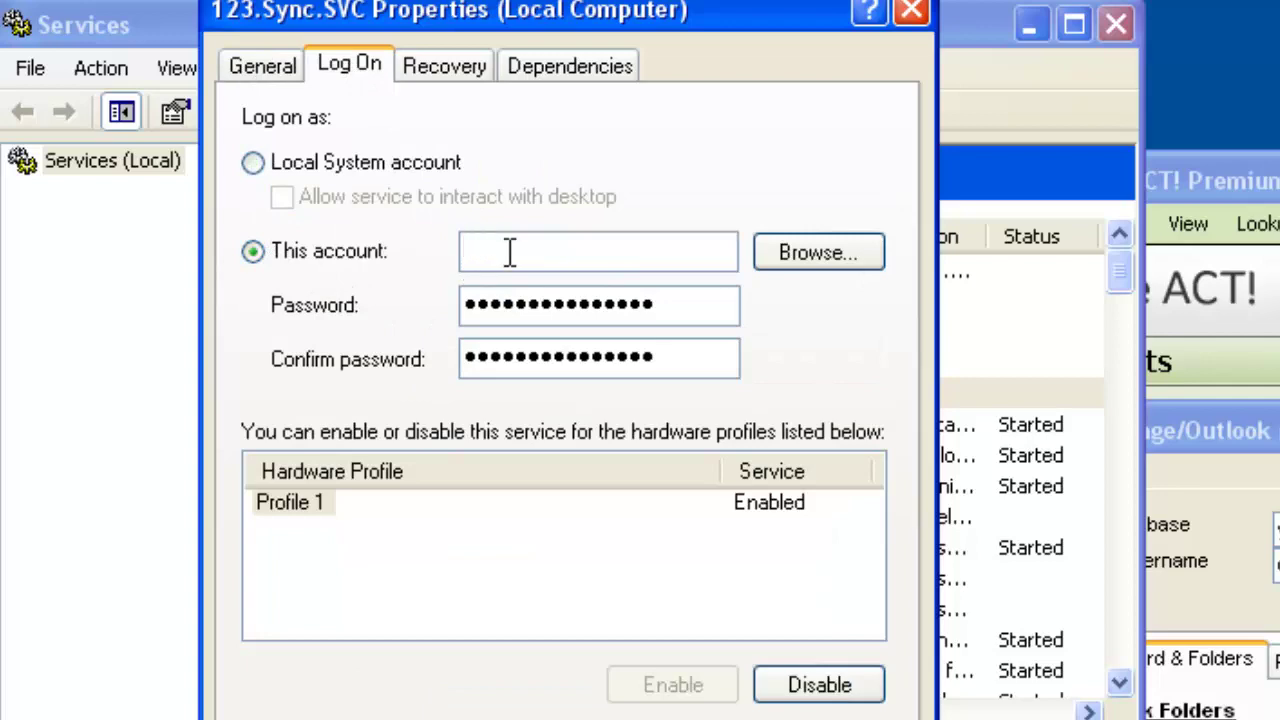
type("atest")
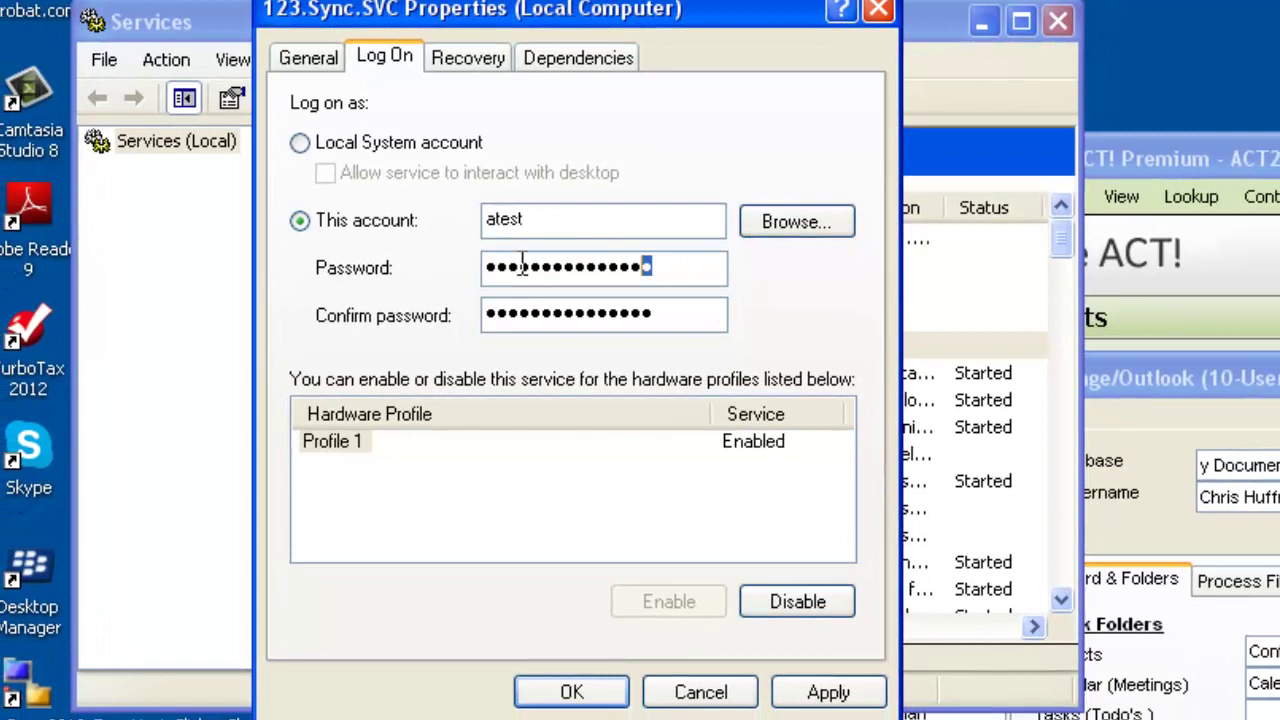
left_click_drag(651, 263, 388, 285)
type("aa")
key("BackSpace")
key("BackSpace")
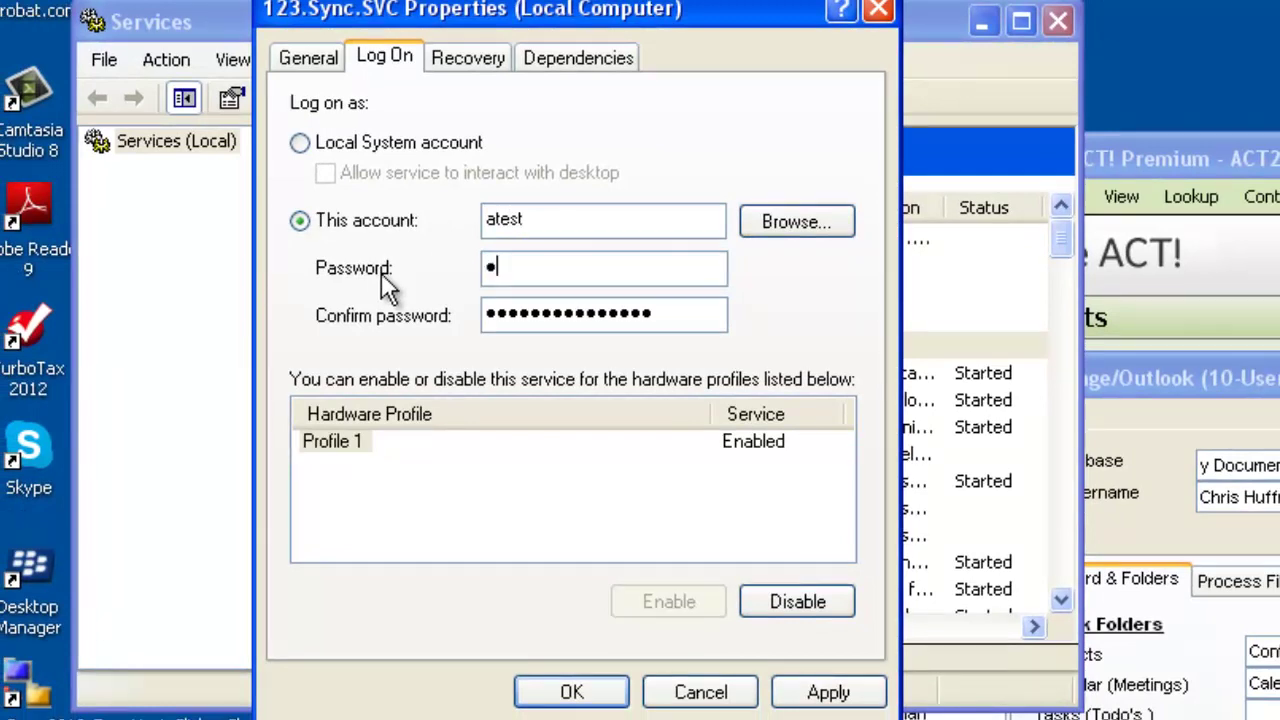
type("aaa")
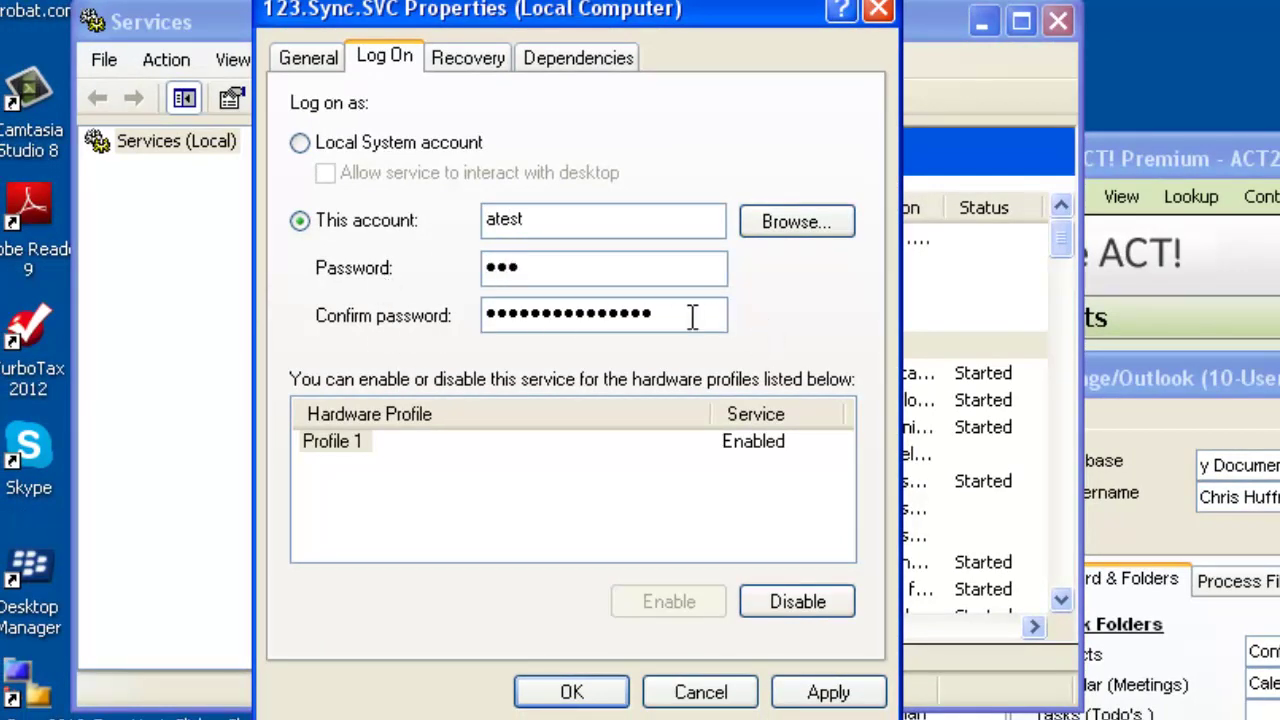
left_click_drag(693, 316, 210, 350)
type("aaa")
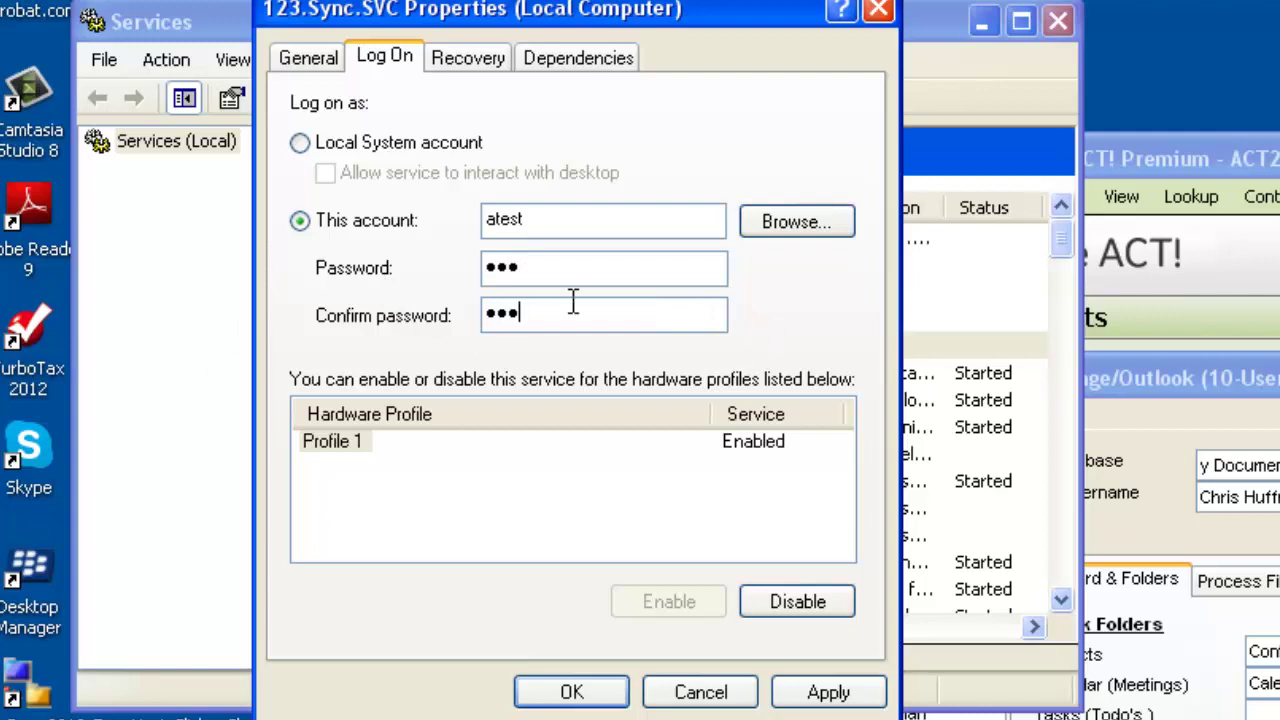
Apply the logon settings, close the properties, and start the 123.Sync.SVC service.
left_click(806, 692)
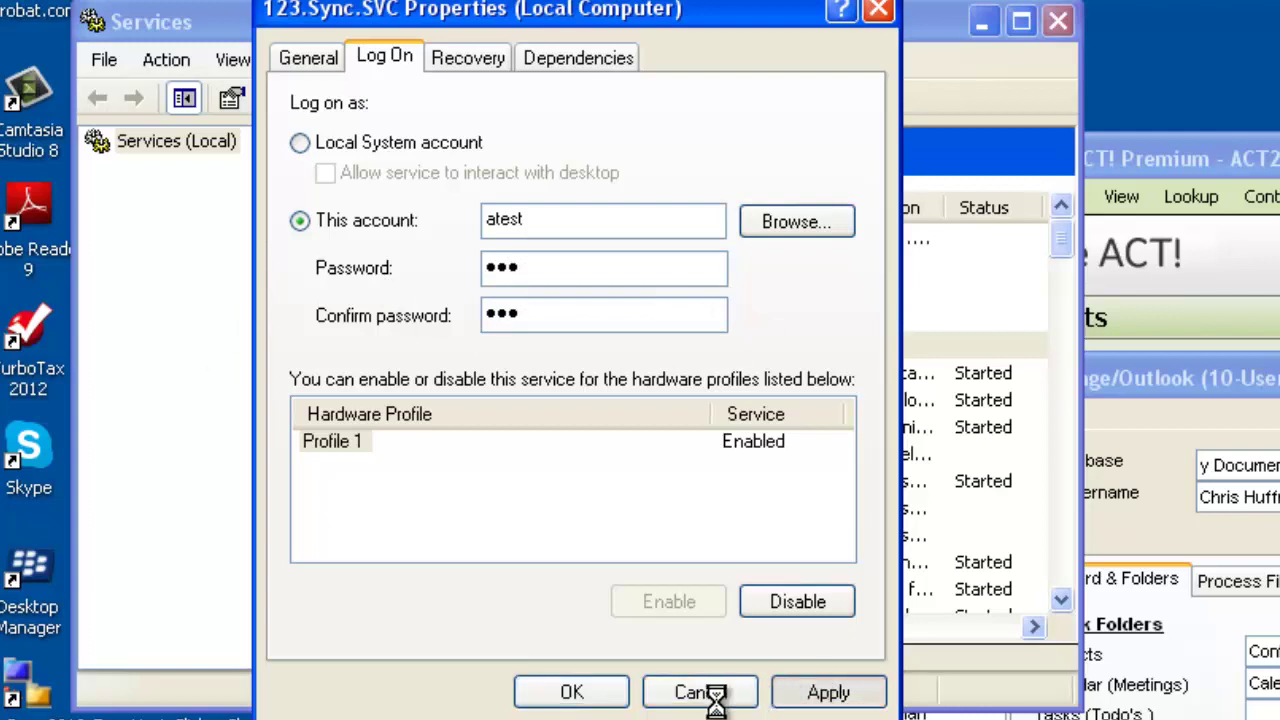
left_click(578, 696)
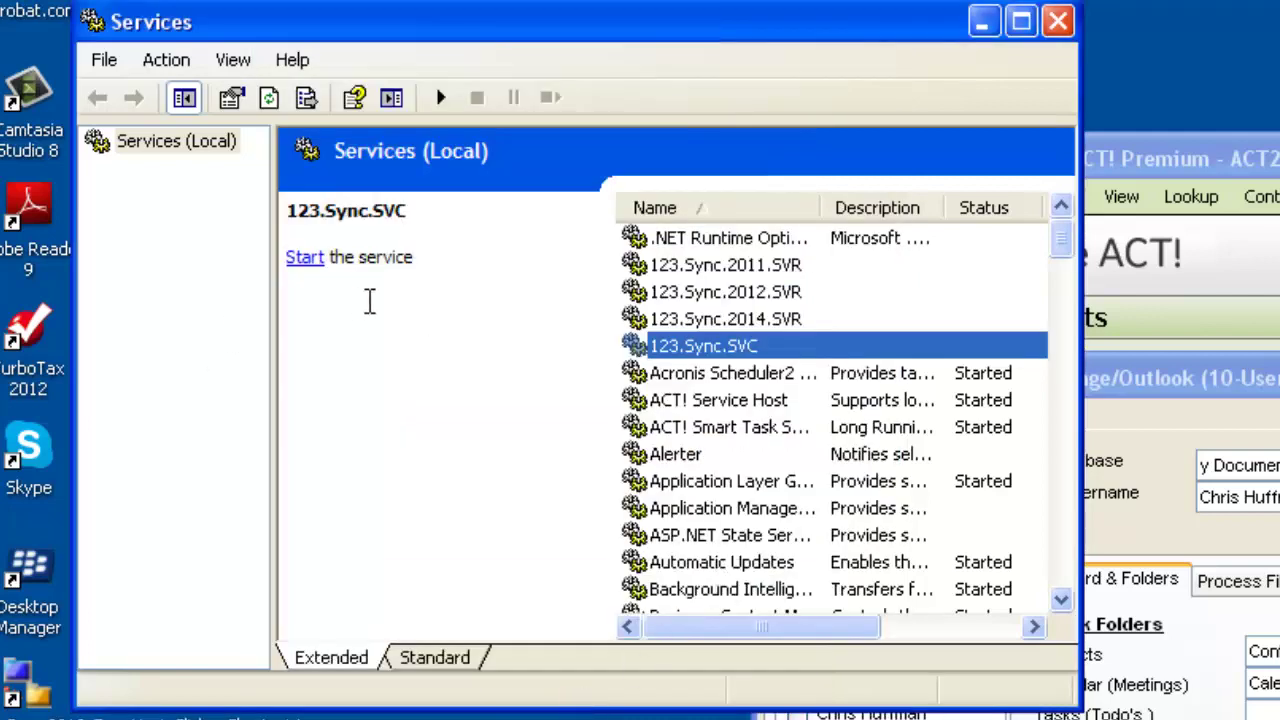
left_click(303, 258)
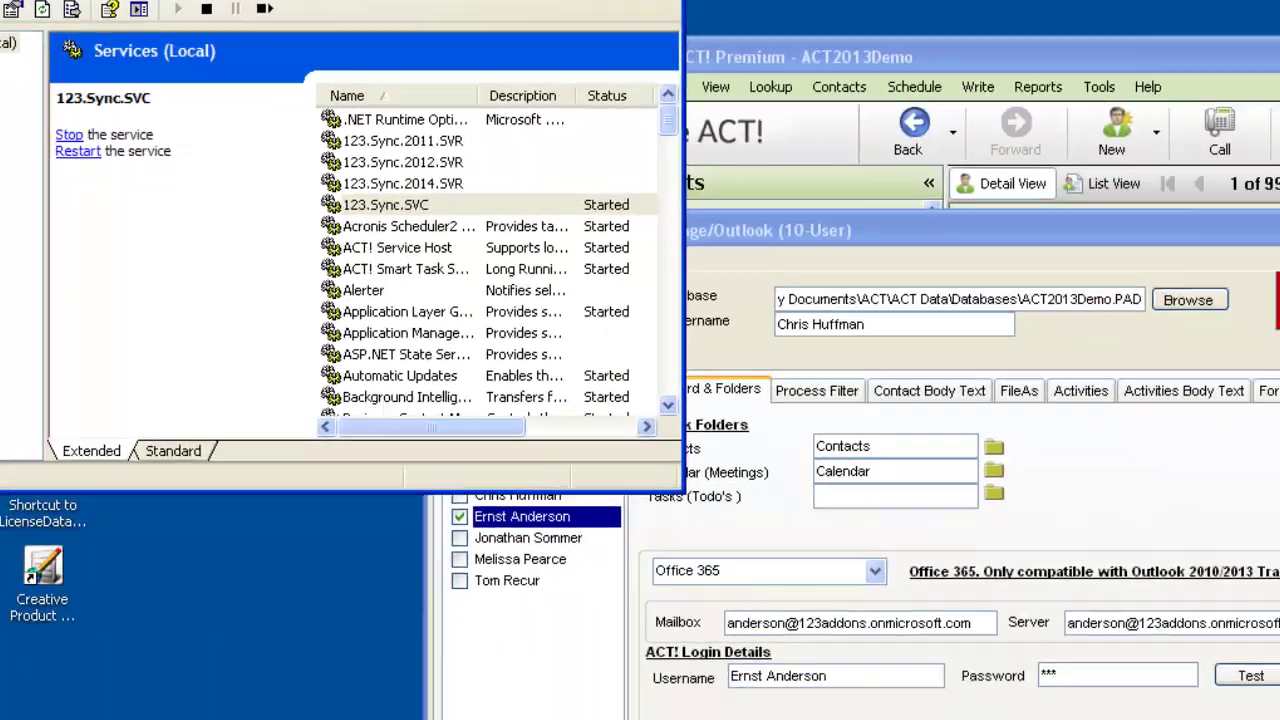
Return to 123 Sync, open Background Processing Settings, and review the current processing log.
left_click(937, 15)
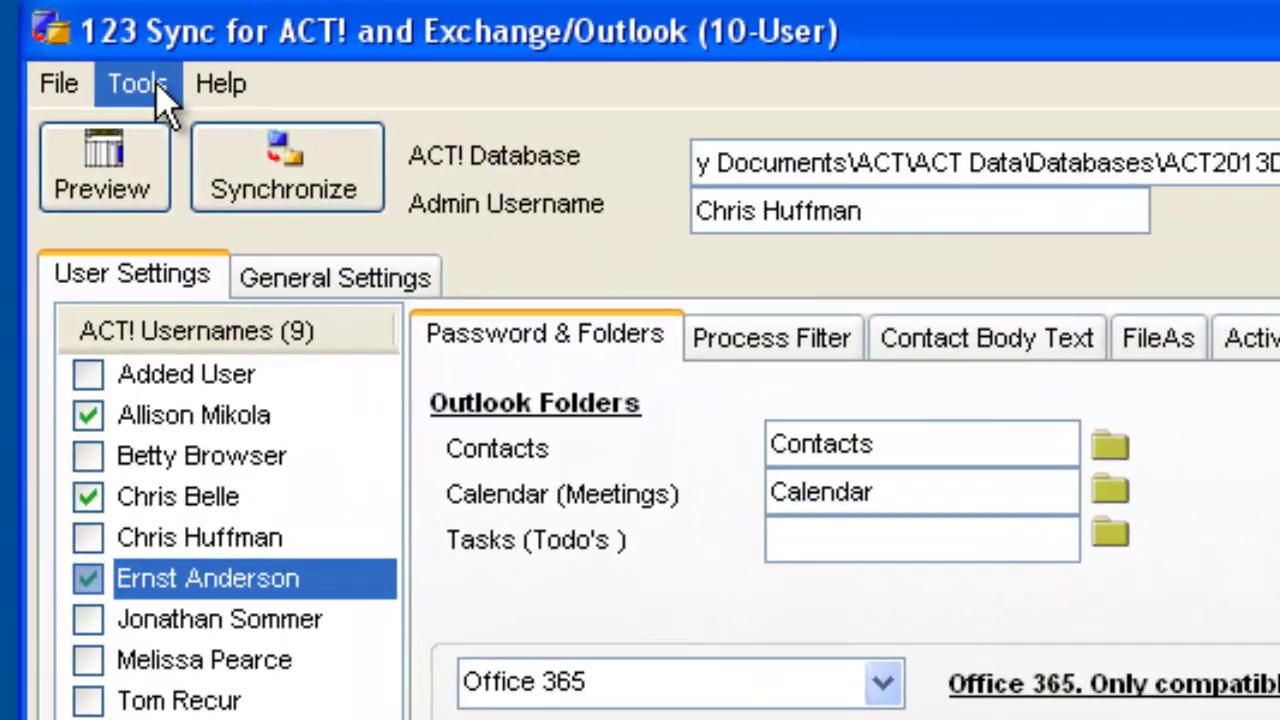
left_click(168, 88)
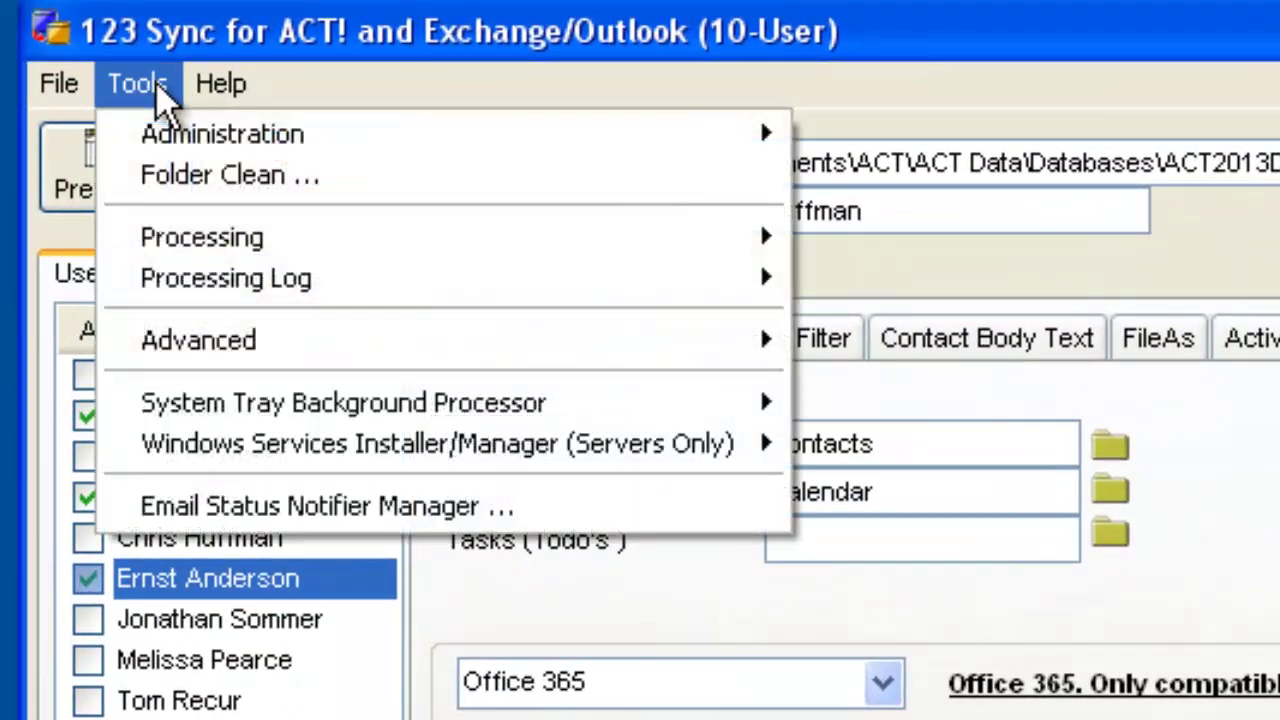
mouse_move(312, 456)
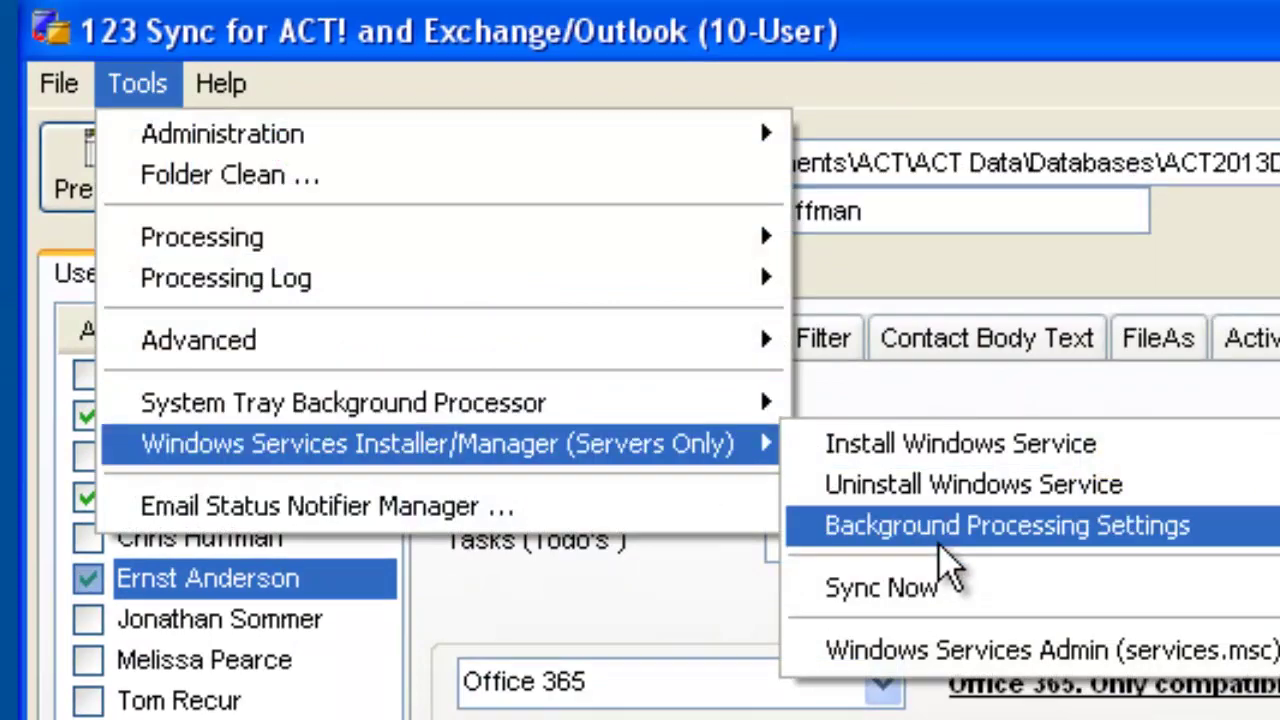
left_click(977, 537)
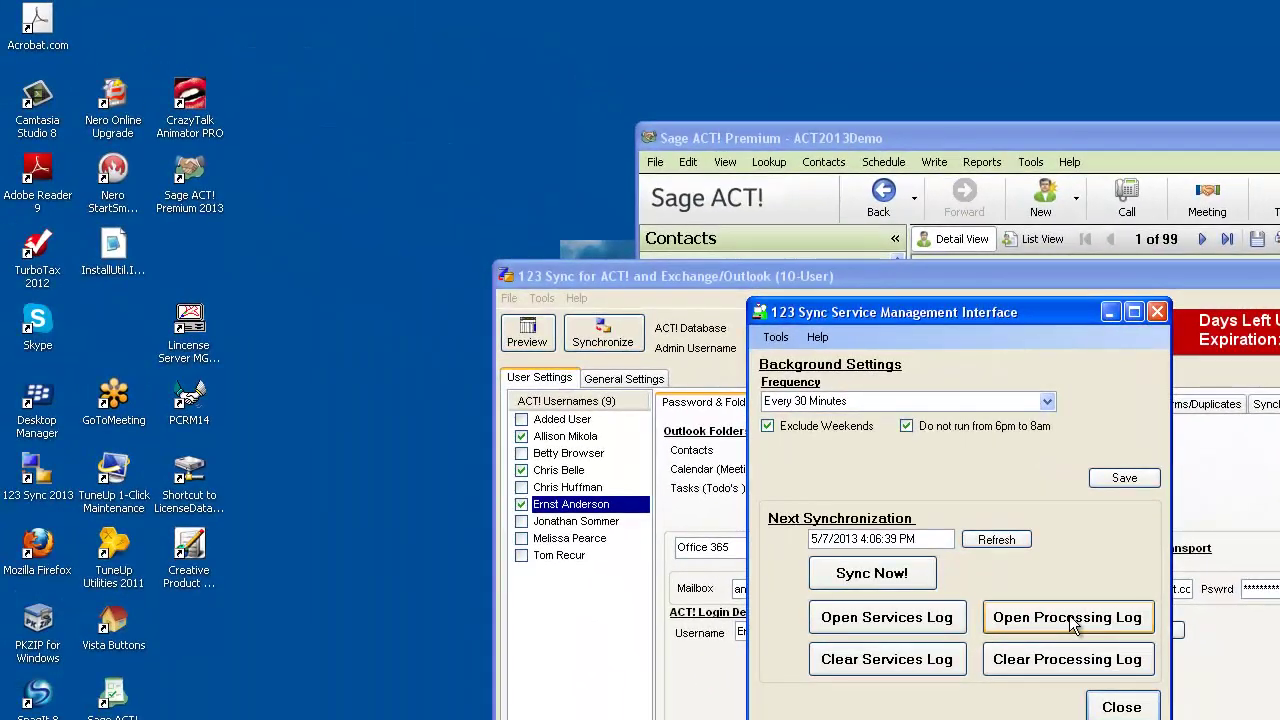
left_click(855, 510)
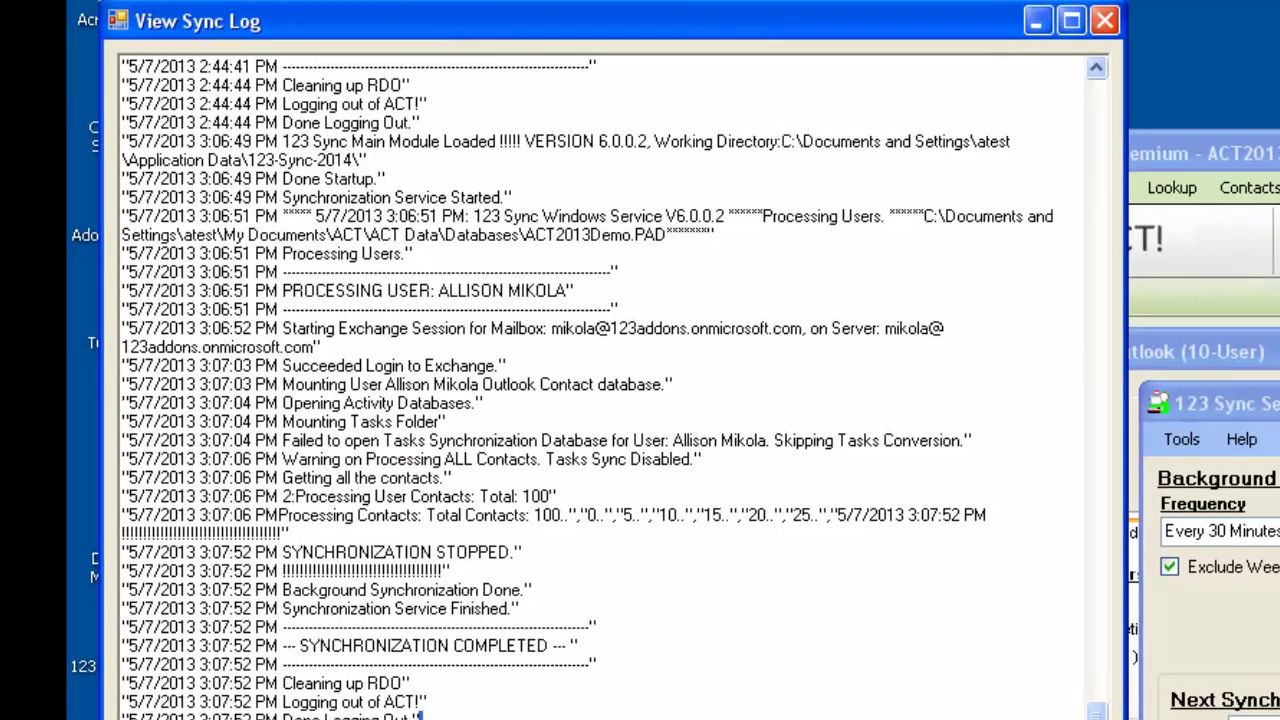
key("alt+F4")
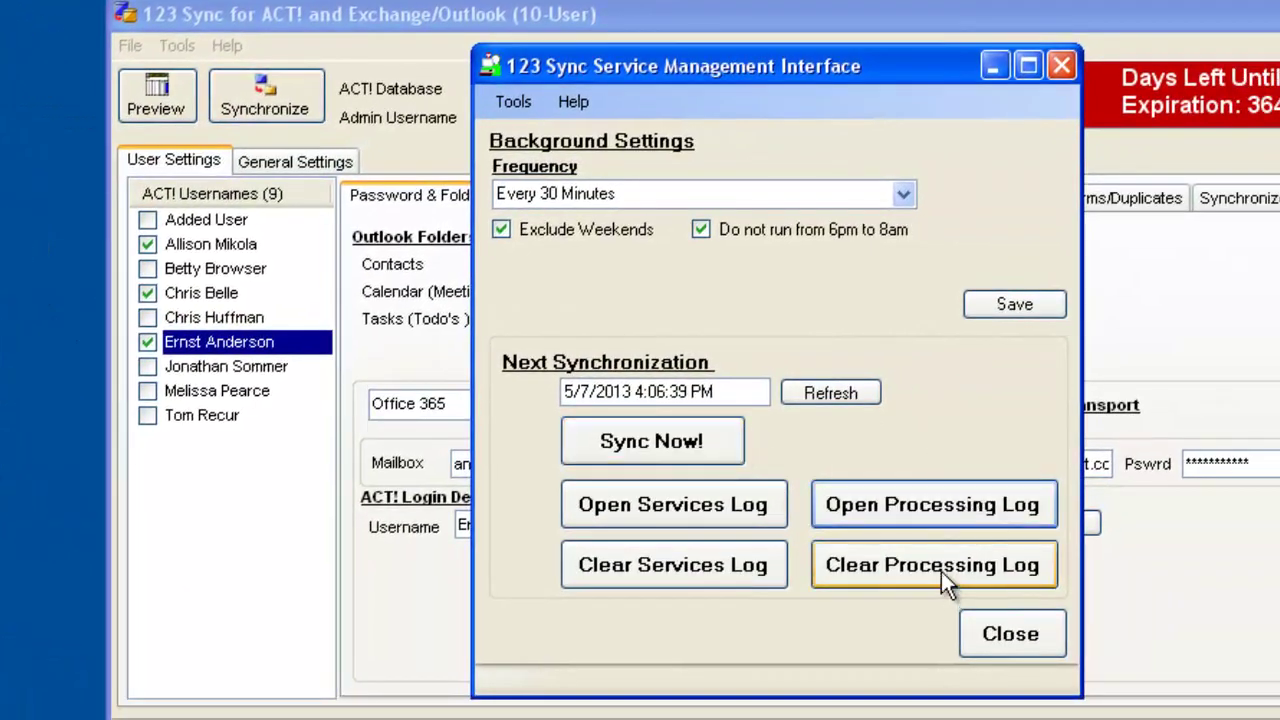
Clear the processing log and reopen it to confirm no log file exists yet.
left_click(941, 566)
left_click(779, 452)
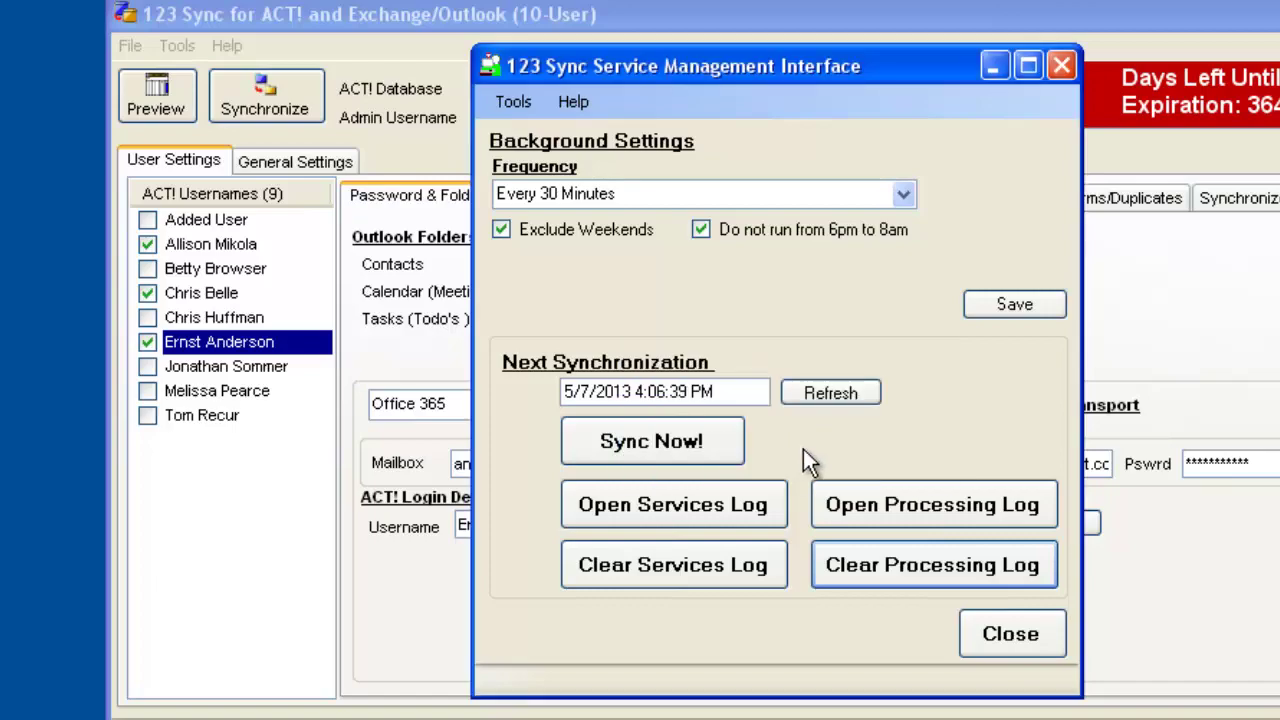
left_click(915, 506)
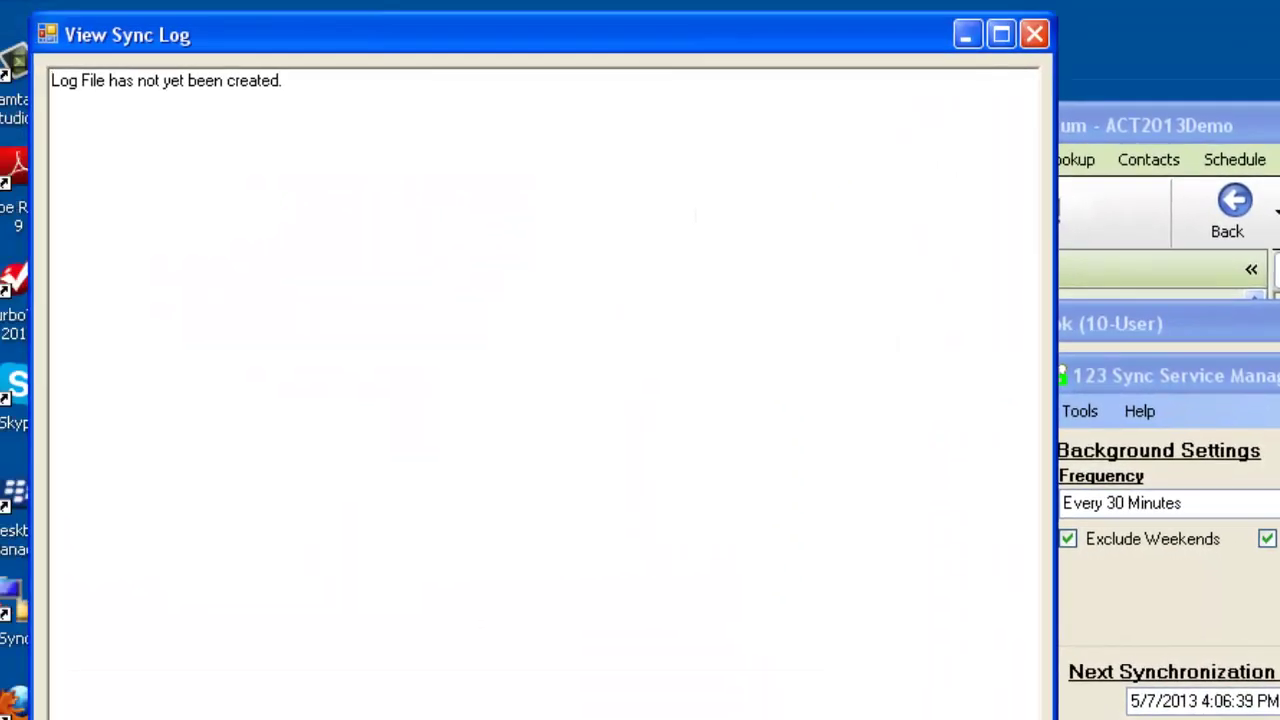
Run Sync Now so the next sync reads 5/7/2013 3:32:14 PM, and watch it in the processing log.
left_click(720, 655)
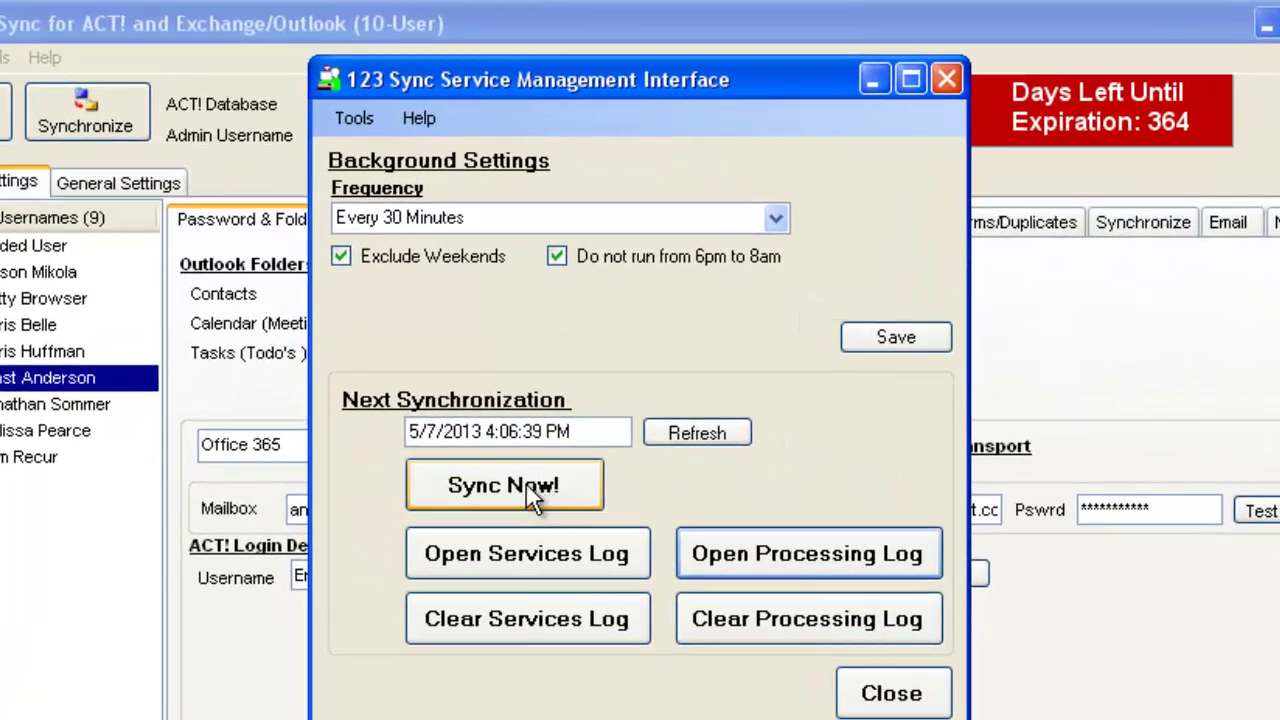
left_click(535, 495)
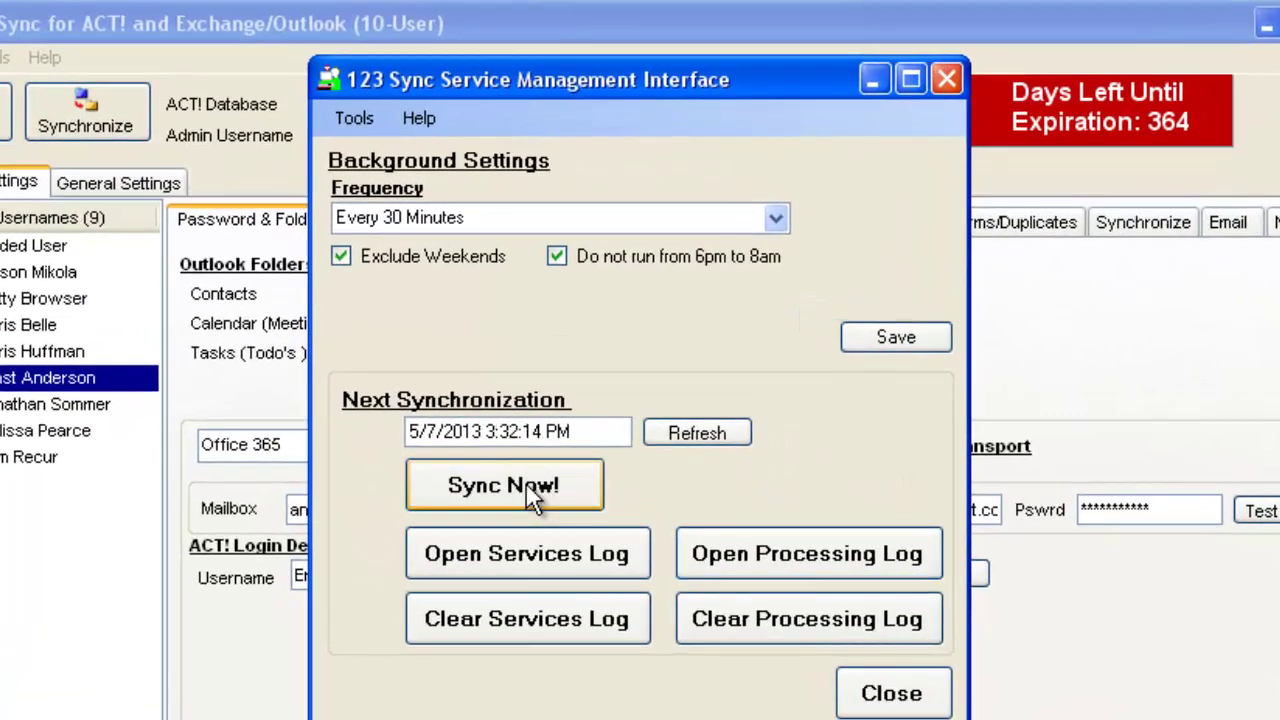
left_click(813, 560)
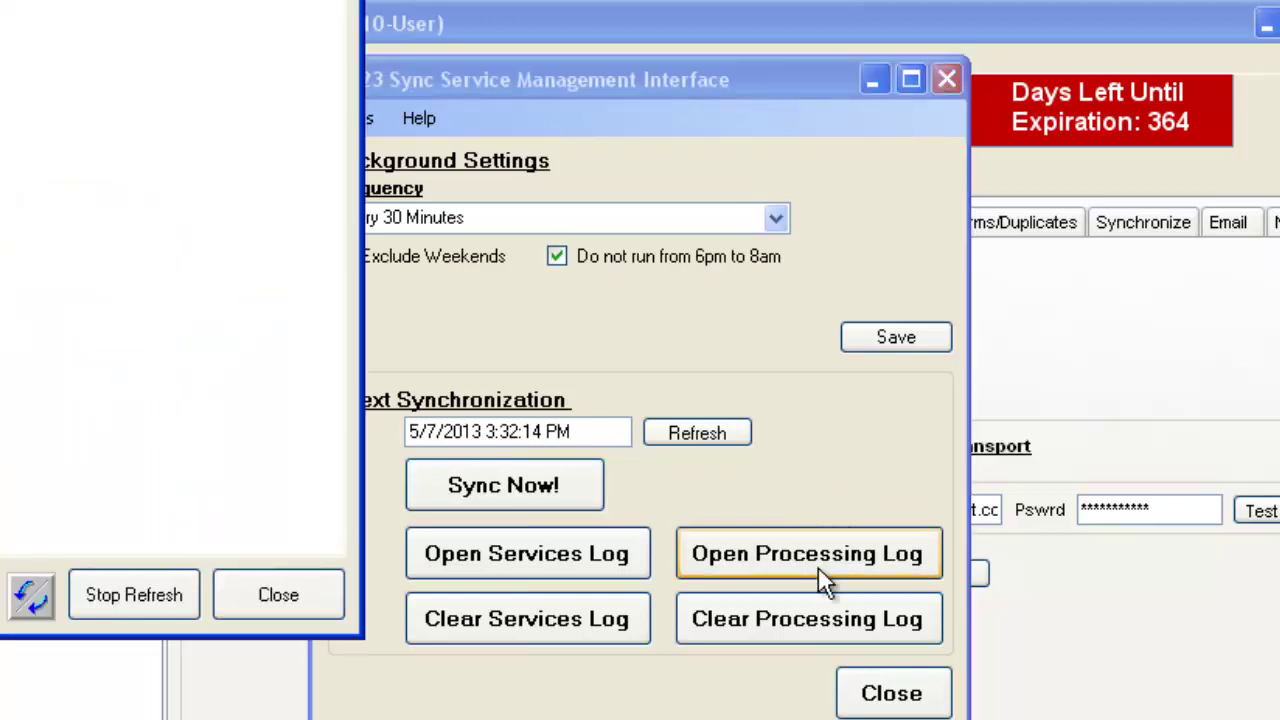